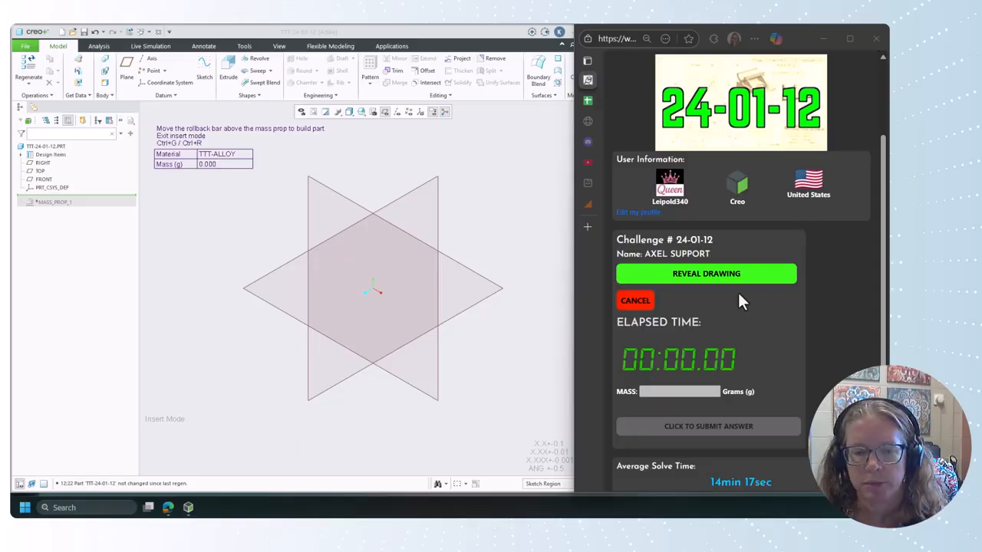
# Step: Reveal the challenge drawing and start a sketch on the FRONT datum plane with RIGHT as the orientation reference
pyautogui.click(694, 278)
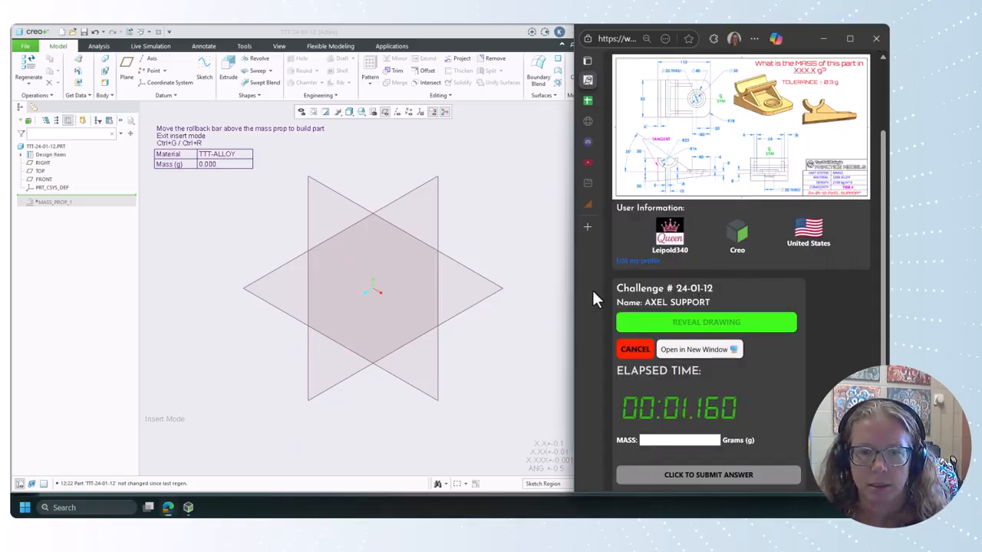
pyautogui.click(203, 73)
pyautogui.click(336, 191)
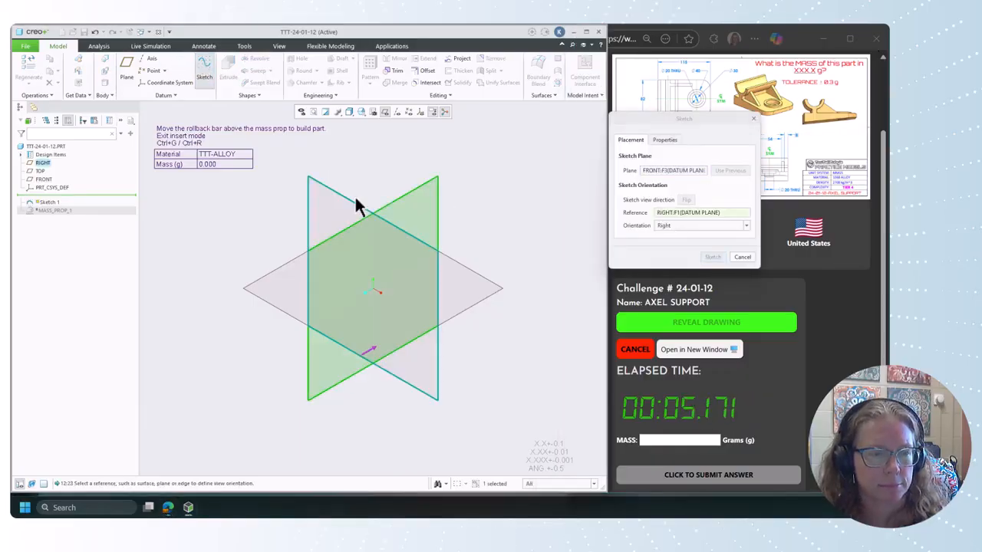
pyautogui.middleClick(499, 222)
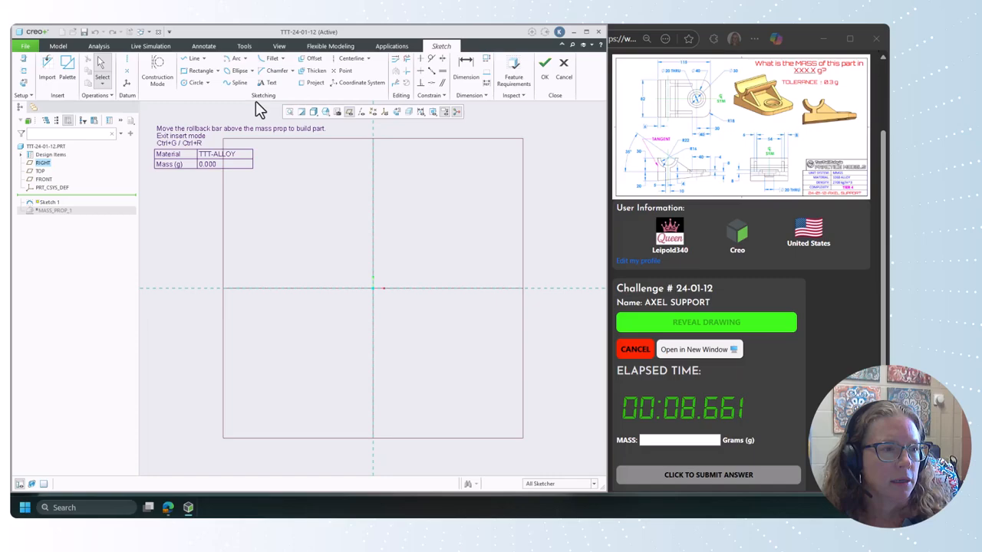
# Step: Sketch a circle about 97 mm in diameter, centred on the vertical reference above the horizontal reference
pyautogui.click(236, 61)
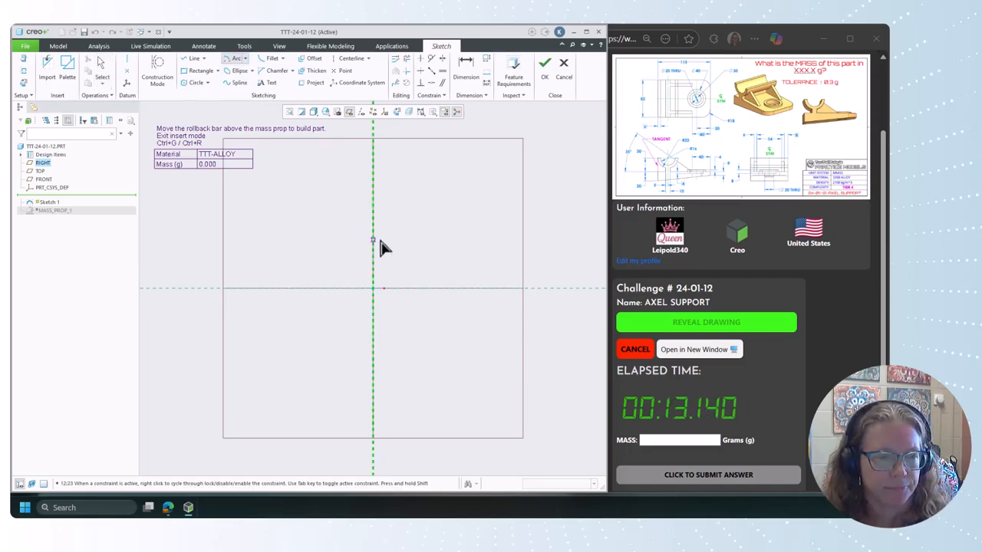
pyautogui.click(196, 82)
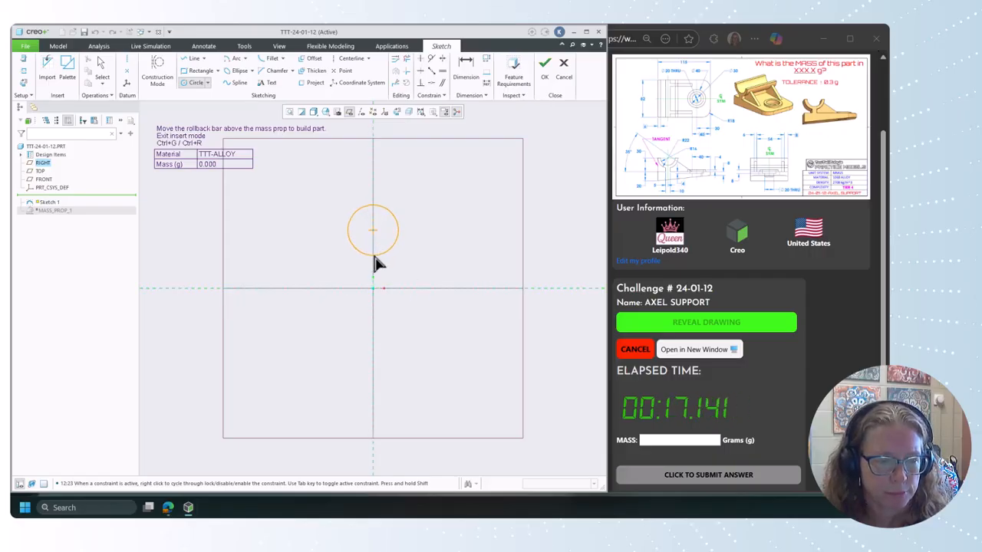
pyautogui.click(376, 264)
pyautogui.middleClick(433, 269)
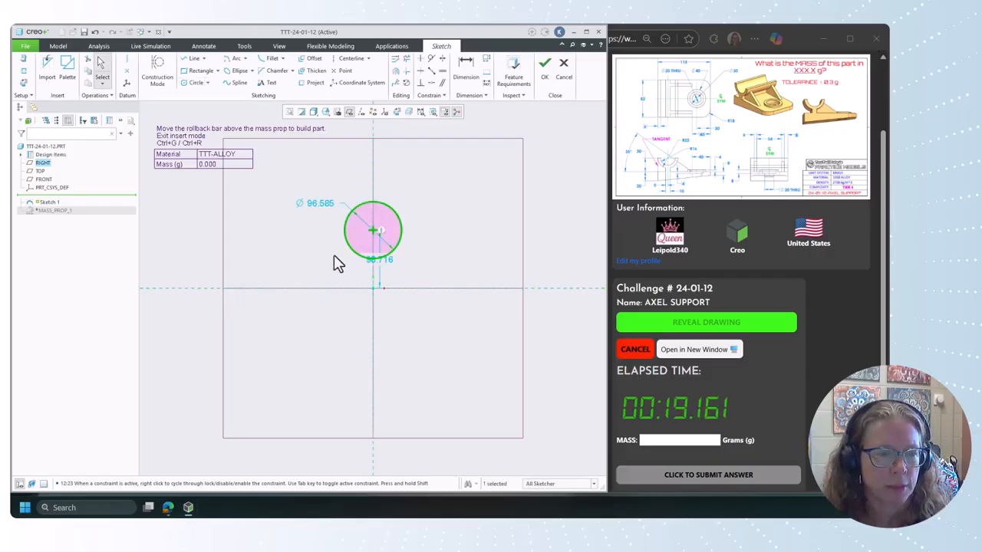
# Step: Convert the circle's diameter dimension to a radius of 22 and set its centre height above the horizontal reference to 30
pyautogui.click(323, 204)
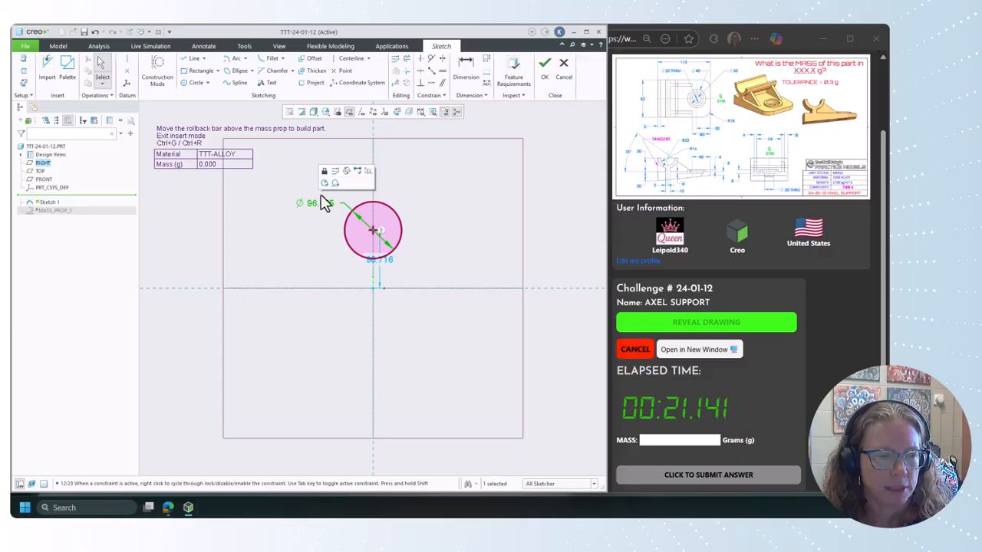
pyautogui.click(324, 183)
pyautogui.doubleClick(324, 206)
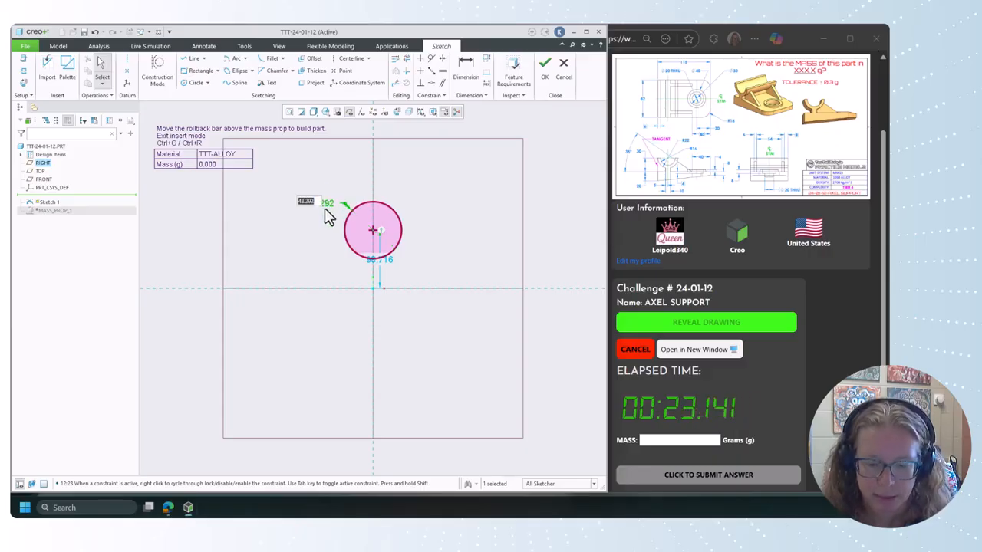
pyautogui.write('23')
pyautogui.press('Return')
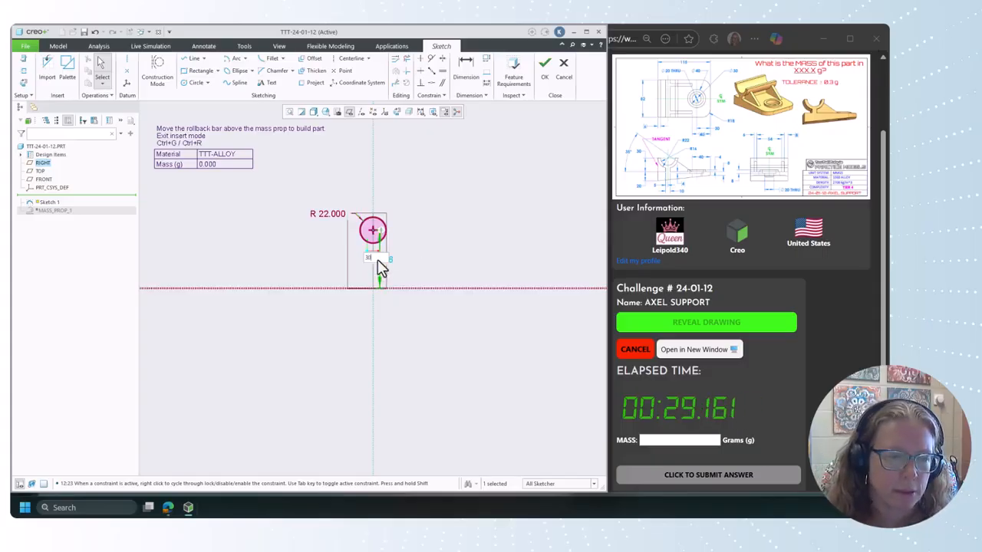
pyautogui.write('30')
pyautogui.press('Return')
pyautogui.scroll(-4, 379, 319)
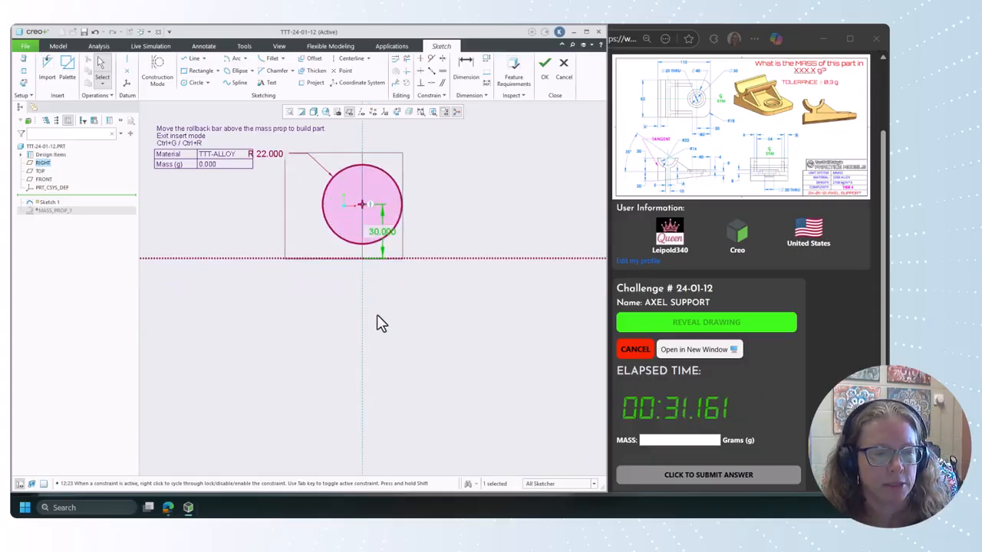
pyautogui.scroll(2, 365, 311)
pyautogui.scroll(-1, 303, 247)
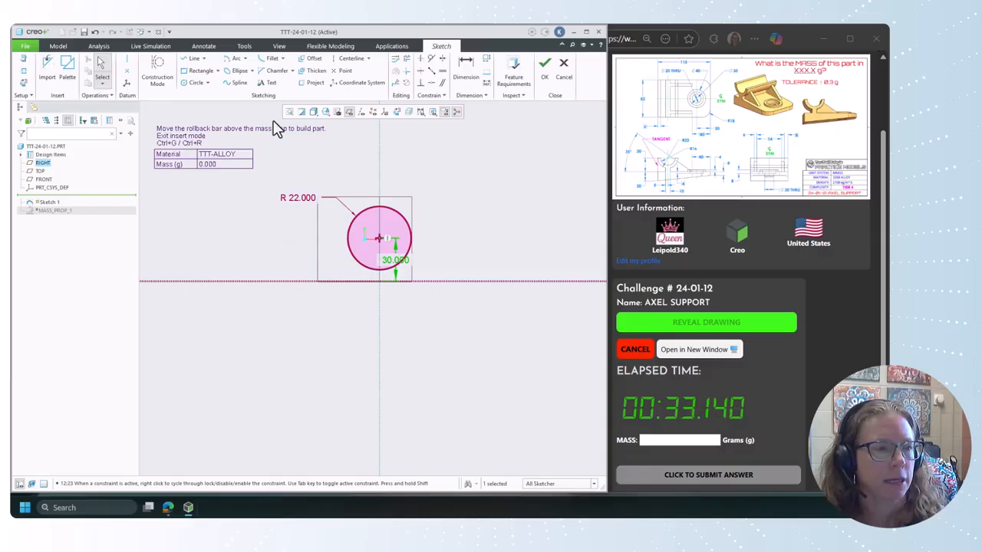
# Step: Sketch a concentric inner circle about 28 mm in diameter and a horizontal line through the common centre spanning the outer circle
pyautogui.click(191, 85)
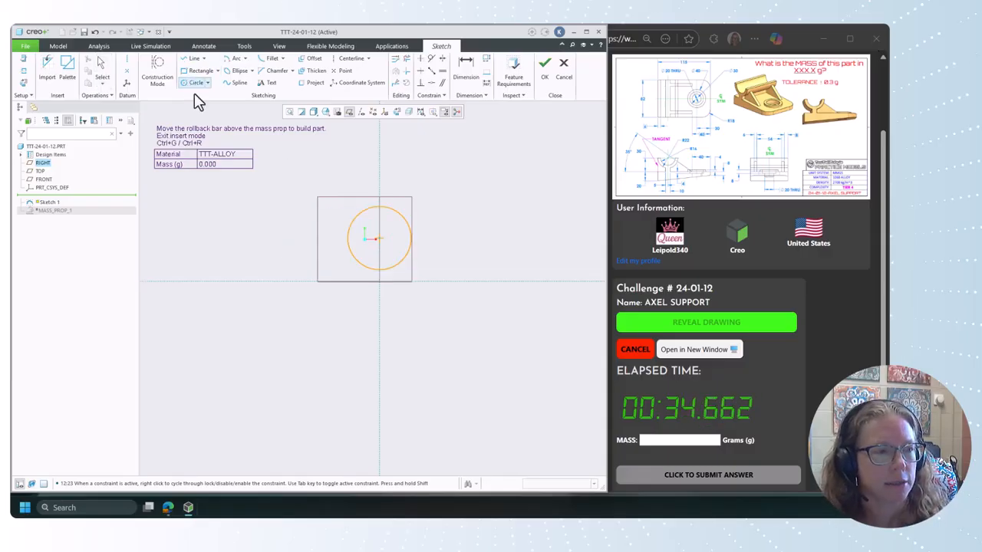
pyautogui.click(380, 238)
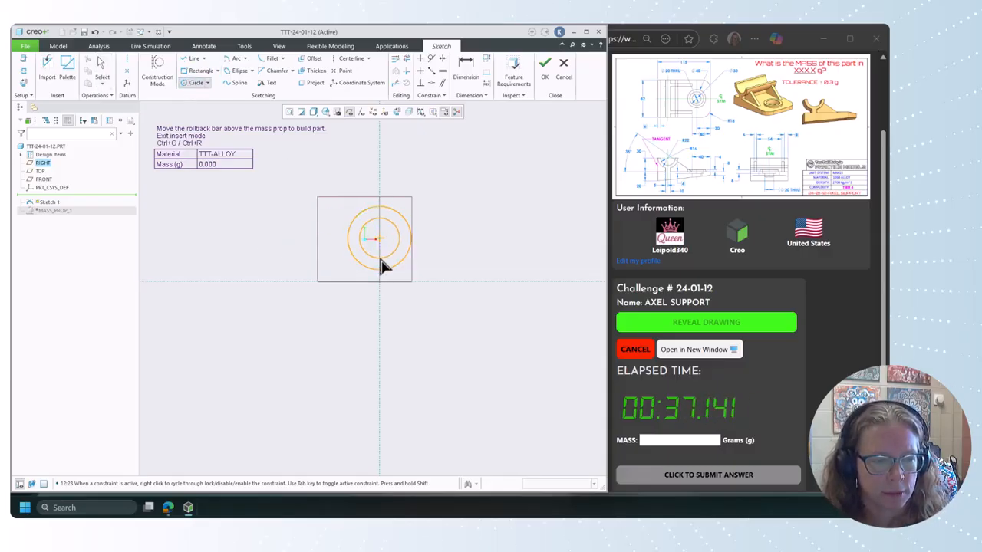
pyautogui.click(379, 258)
pyautogui.click(187, 61)
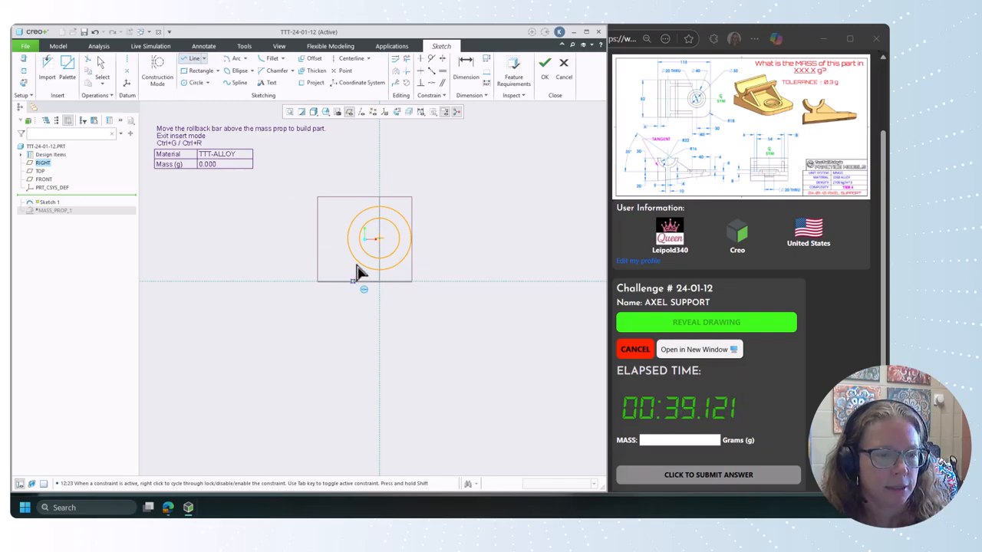
pyautogui.click(348, 239)
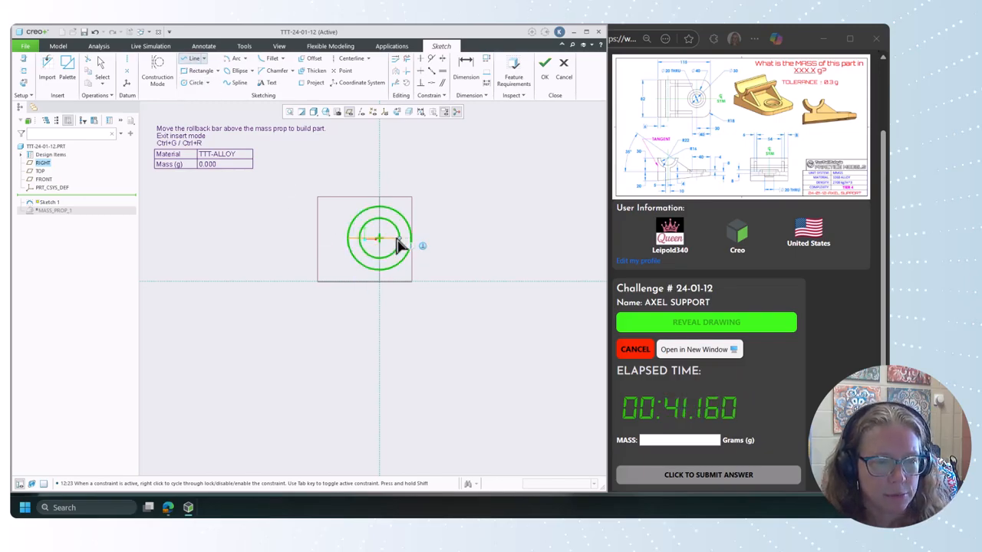
pyautogui.middleClick(451, 246)
pyautogui.middleClick(451, 244)
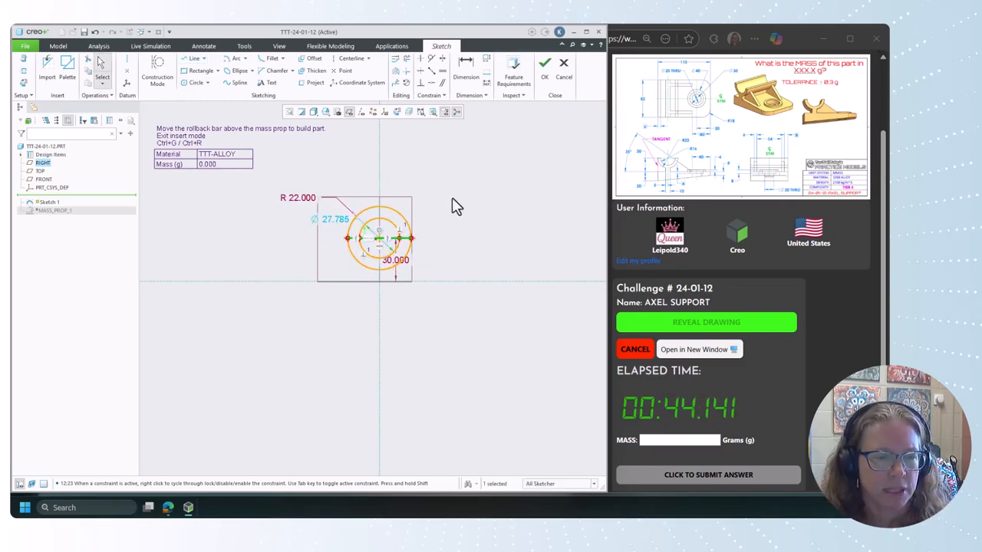
# Step: Trim away the upper halves of both circles and the line inside the inner one, leaving a closed half-ring
pyautogui.click(408, 61)
pyautogui.moveTo(411, 210)
pyautogui.mouseDown()
pyautogui.moveTo(386, 222)
pyautogui.moveTo(355, 206)
pyautogui.moveTo(354, 229)
pyautogui.mouseUp()
pyautogui.scroll(3, 389, 239)
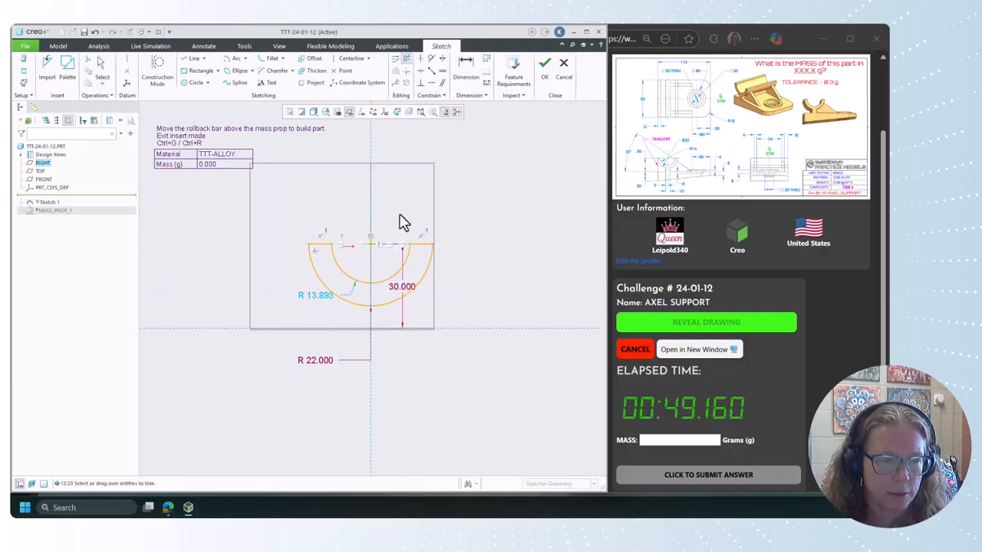
pyautogui.scroll(-2, 401, 214)
pyautogui.middleClick(497, 237)
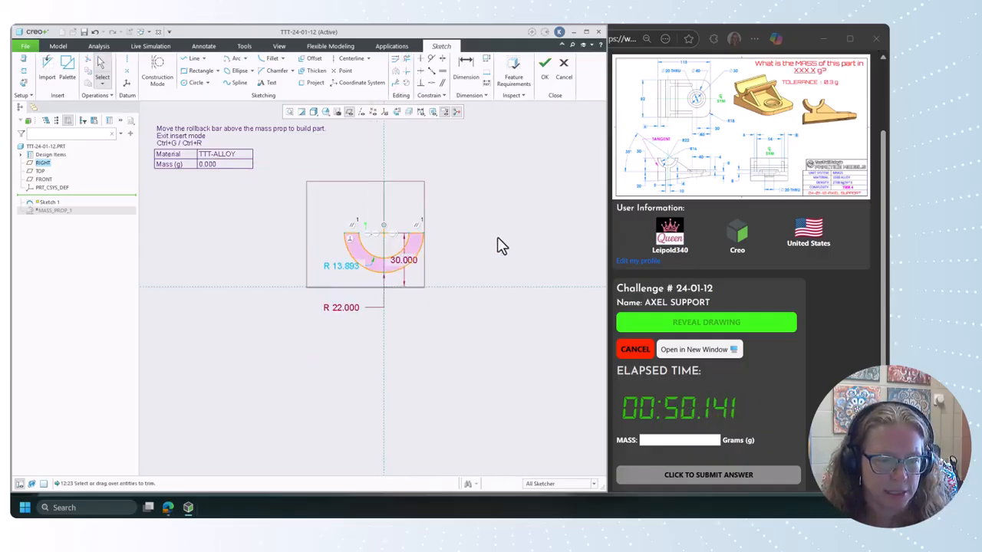
# Step: Set the inner arc's radius to 16
pyautogui.doubleClick(343, 266)
pyautogui.write('16')
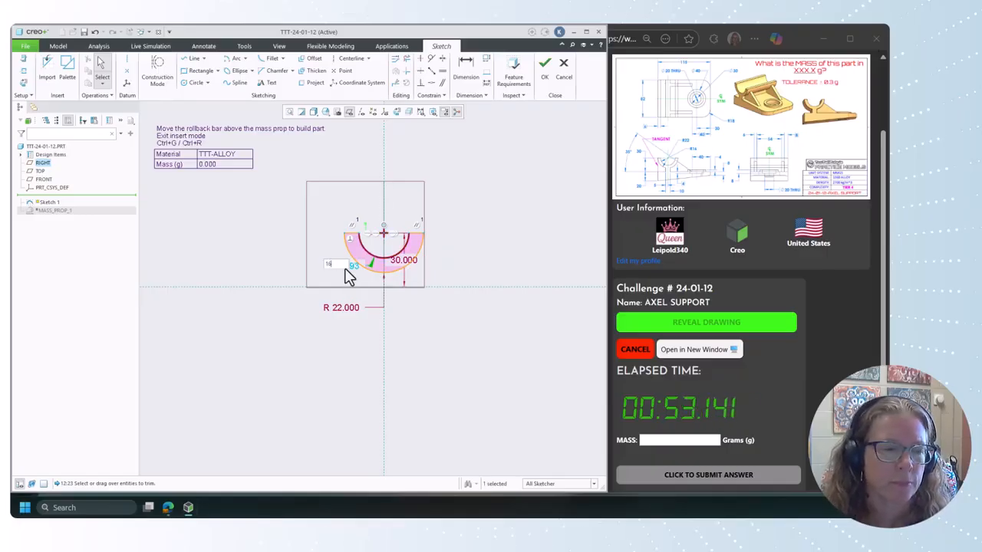
pyautogui.press('Return')
pyautogui.scroll(1, 427, 299)
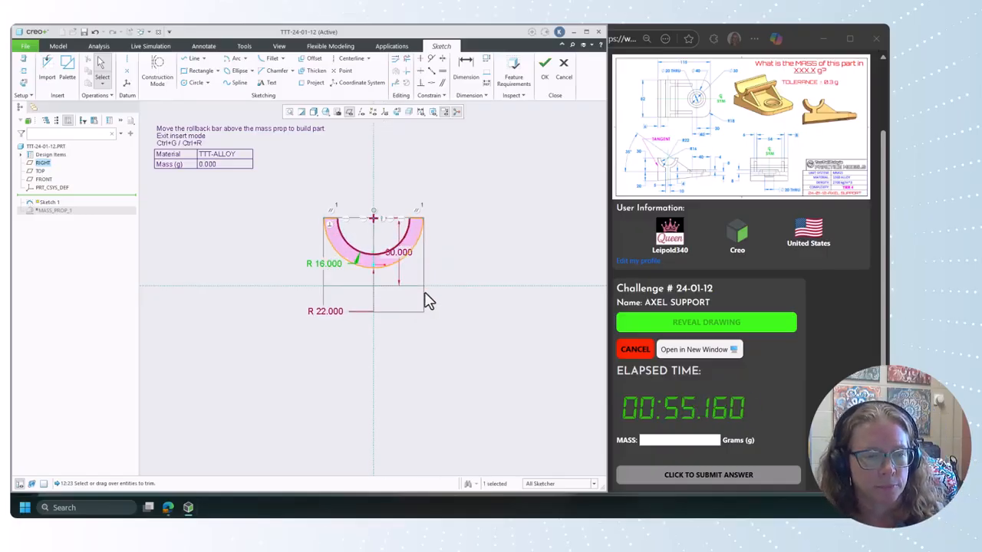
# Step: Sketch a rectangle about 8.7 mm high, symmetric about the vertical reference, from the outer arc down to the horizontal reference
pyautogui.click(197, 71)
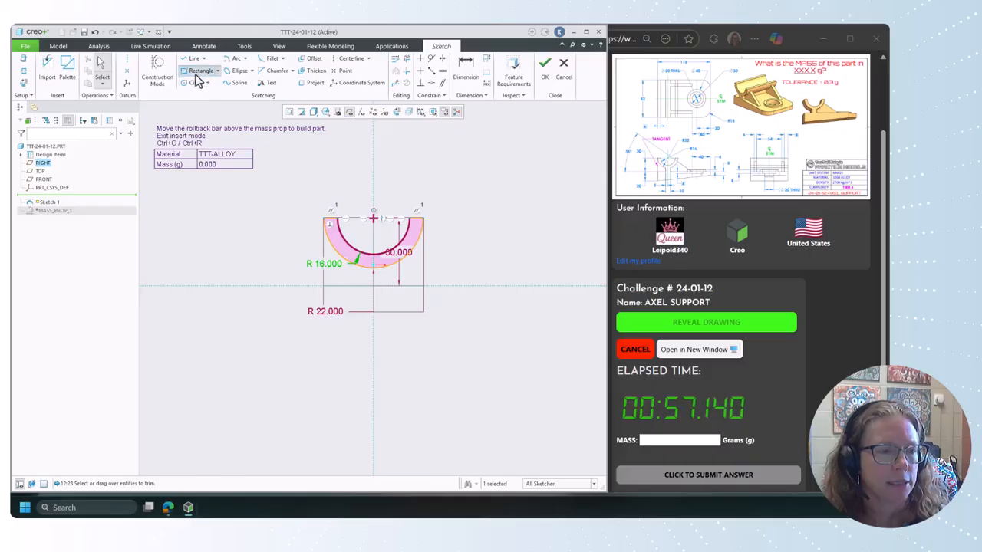
pyautogui.scroll(1, 368, 273)
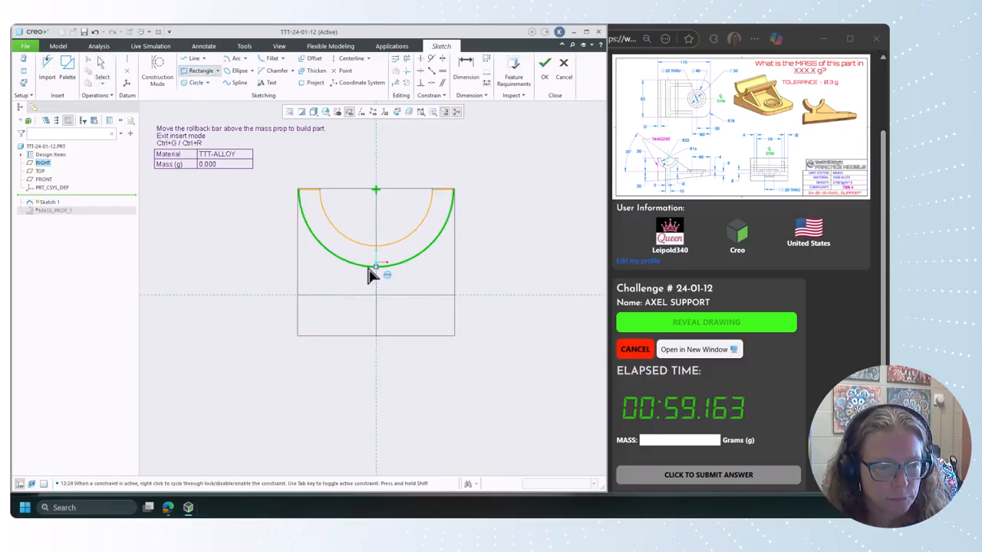
pyautogui.click(358, 265)
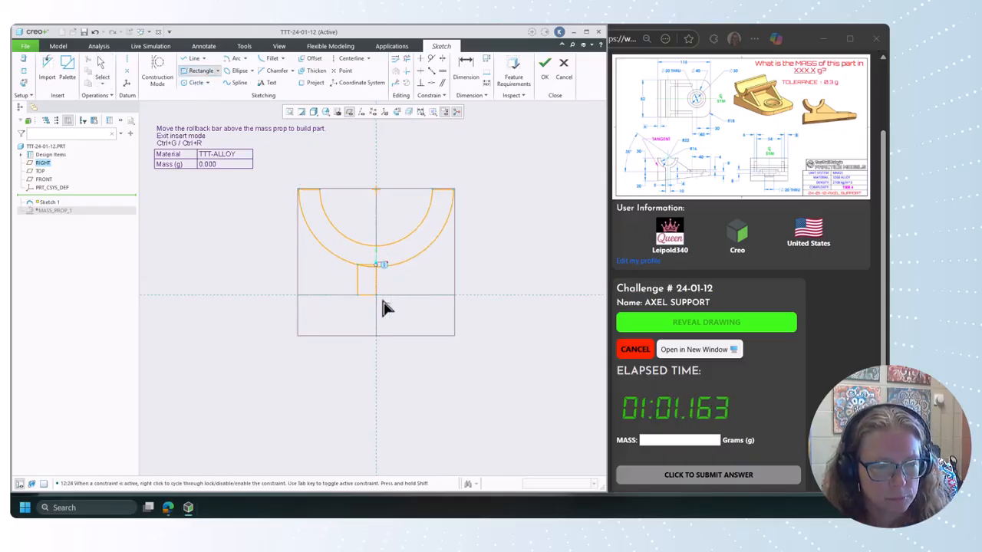
pyautogui.click(395, 295)
pyautogui.middleClick(396, 337)
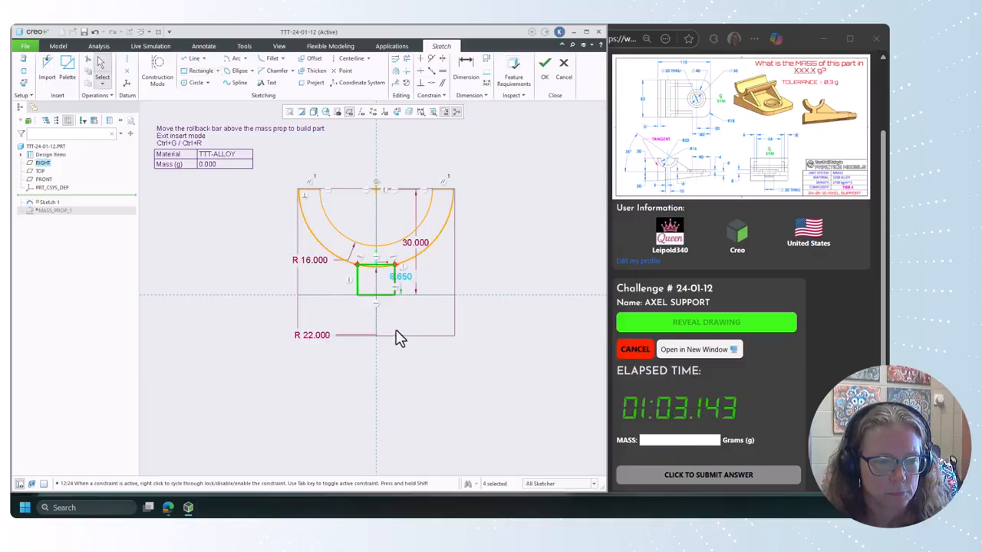
# Step: Dimension the width of the rectangle below the arc as 10
pyautogui.click(465, 67)
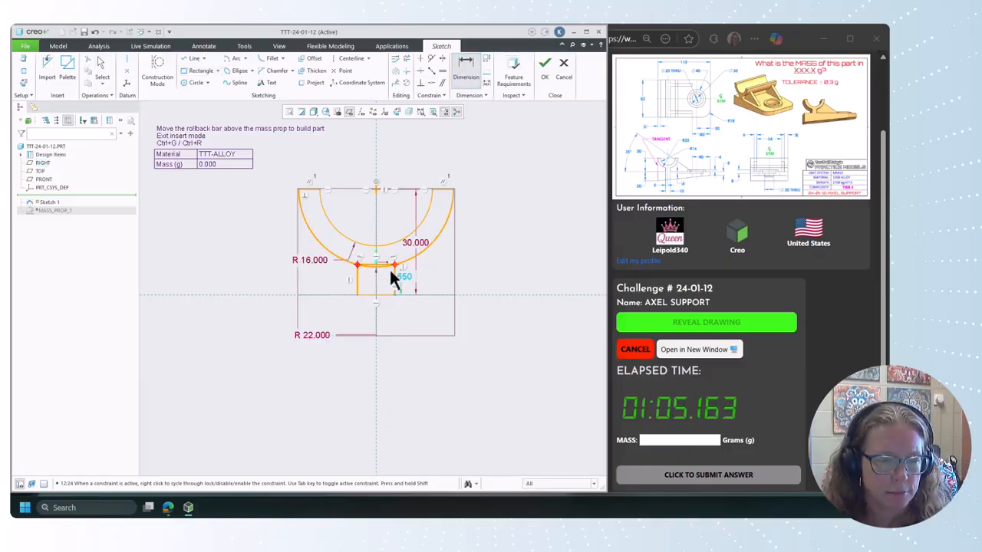
pyautogui.click(365, 296)
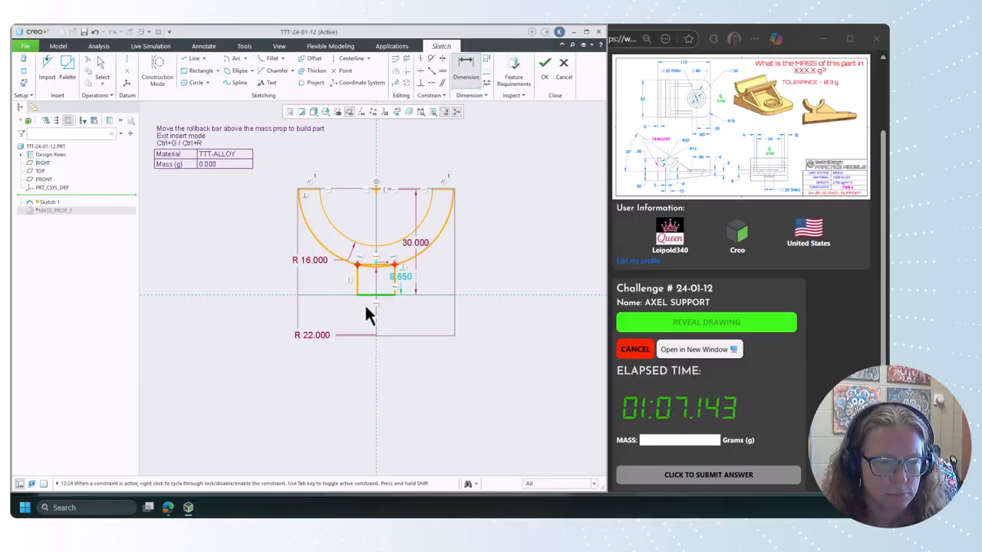
pyautogui.middleClick(365, 303)
pyautogui.write('10')
pyautogui.press('Return')
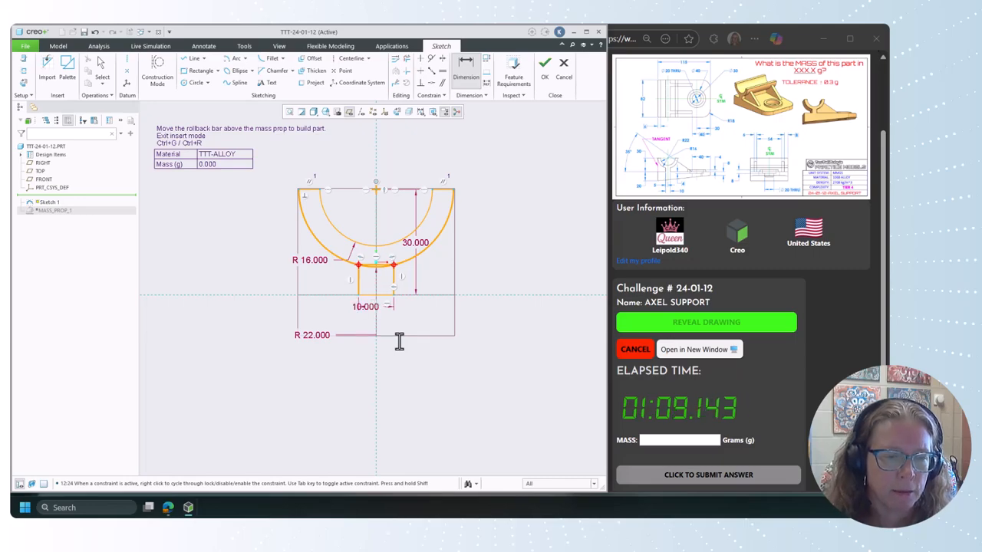
# Step: Sketch a closed tapered base profile below the horizontal reference, about 31 mm high at its left end and narrowing to the right
pyautogui.scroll(-3, 407, 338)
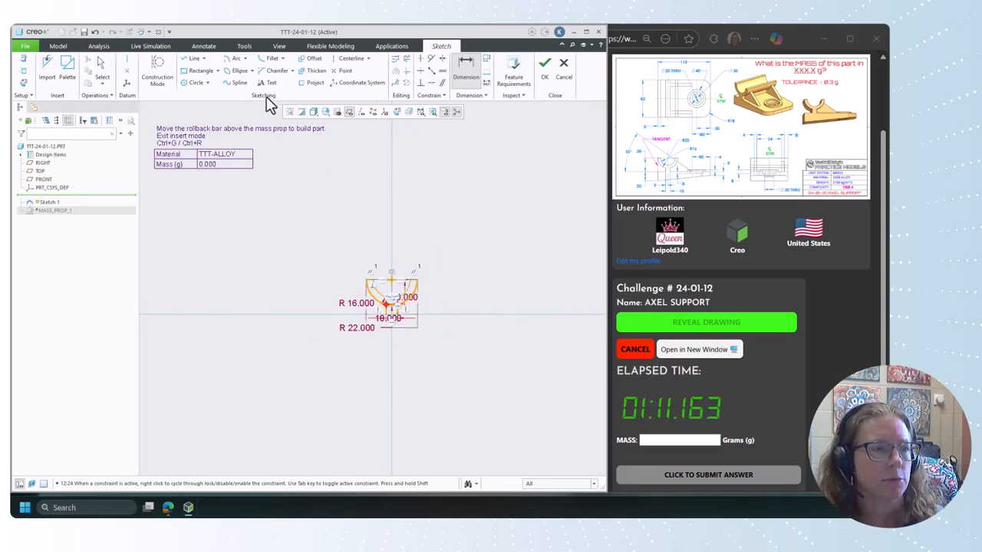
pyautogui.click(192, 60)
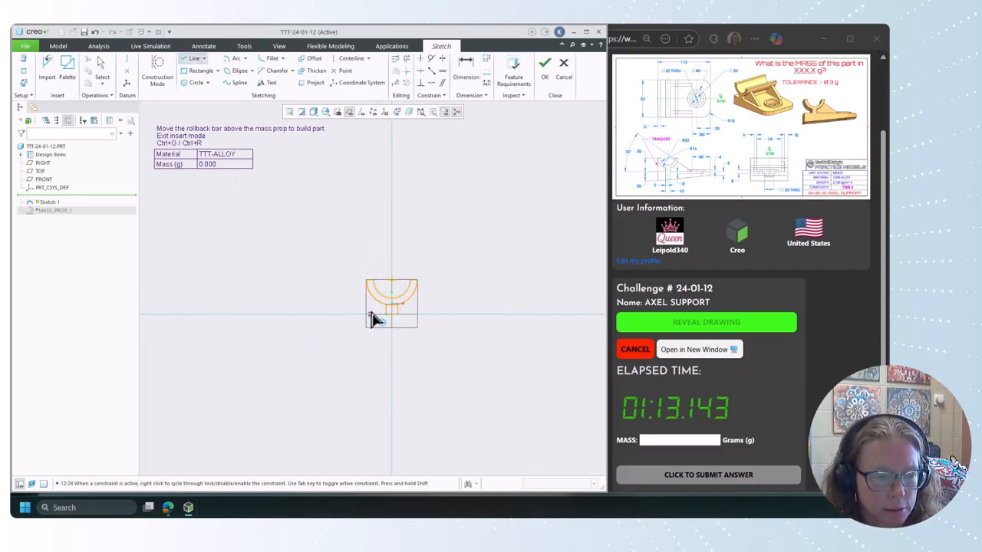
pyautogui.scroll(3, 367, 318)
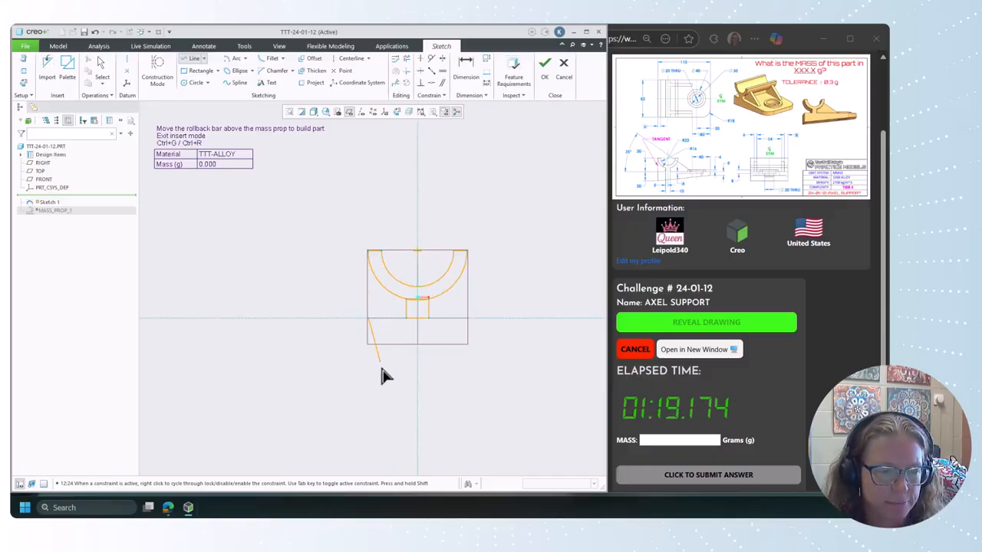
pyautogui.click(367, 383)
pyautogui.scroll(-3, 485, 397)
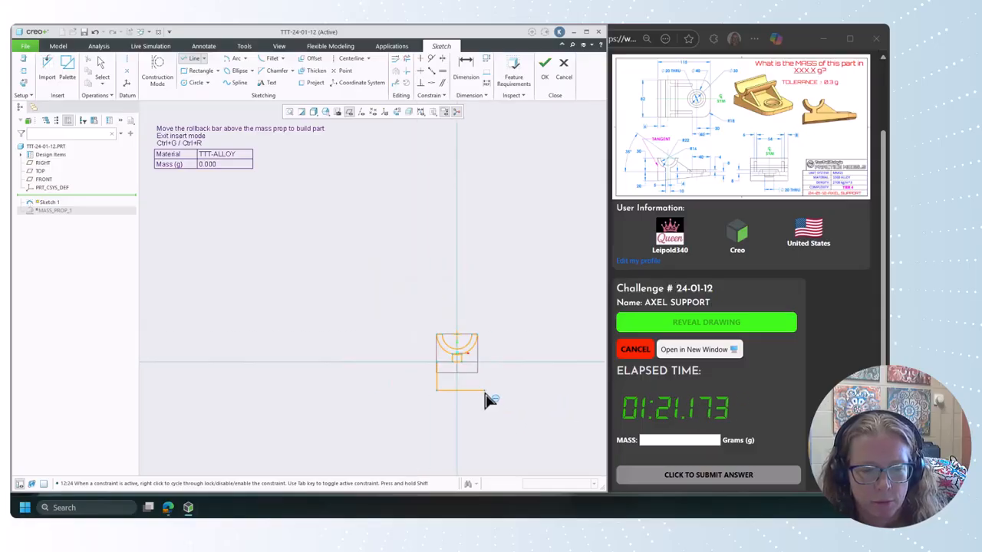
pyautogui.click(581, 360)
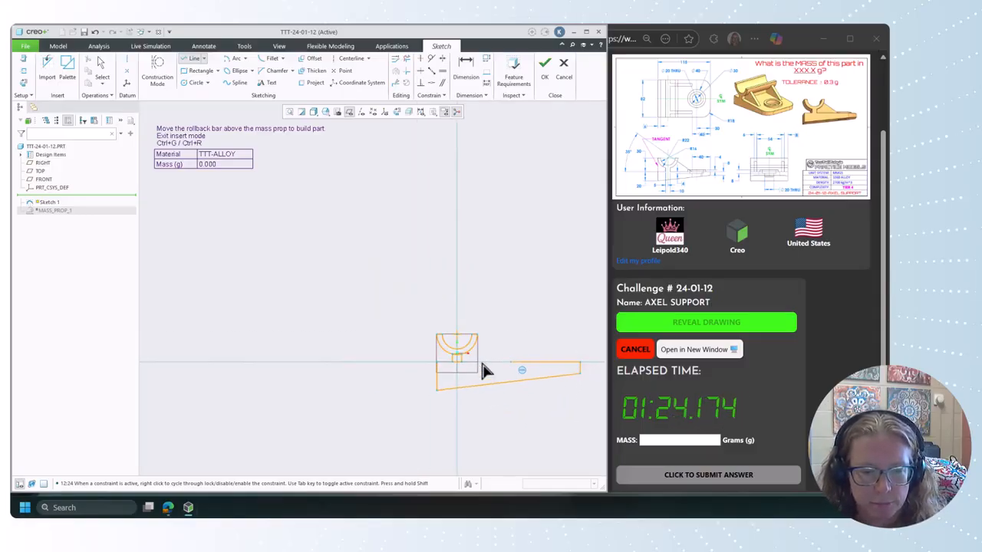
pyautogui.click(441, 371)
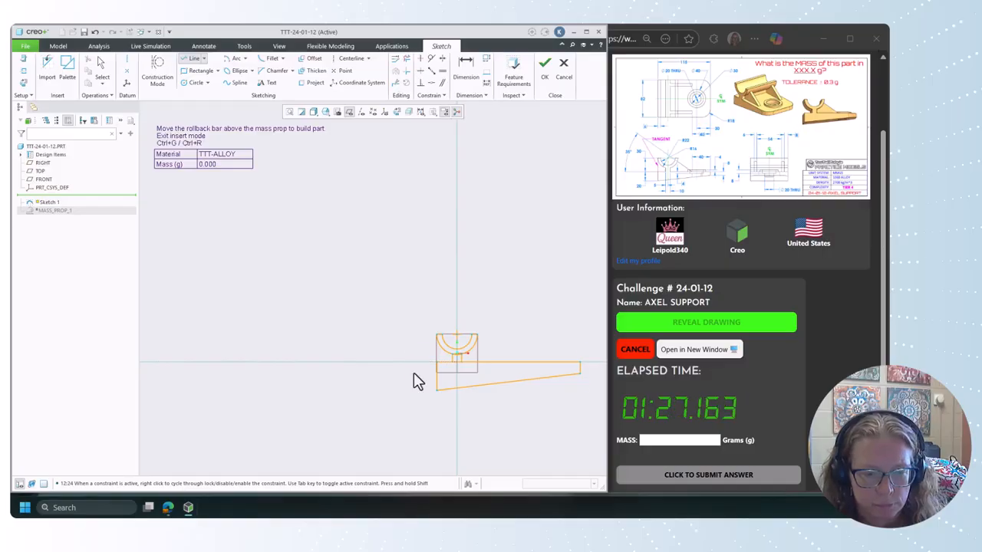
pyautogui.middleClick(416, 381)
# Step: Set the height of the base profile's left edge to 20
pyautogui.scroll(2, 477, 407)
pyautogui.scroll(2, 445, 360)
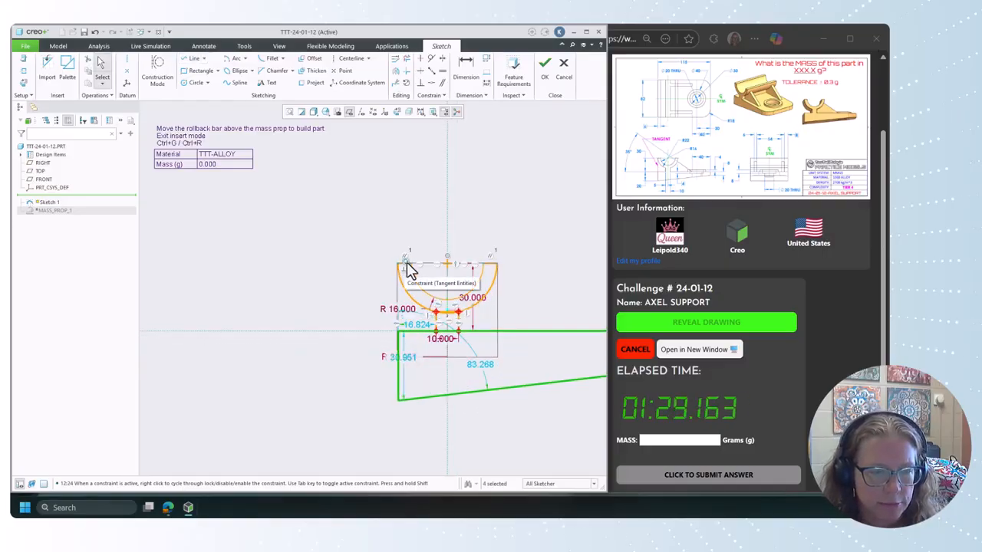
pyautogui.click(412, 269)
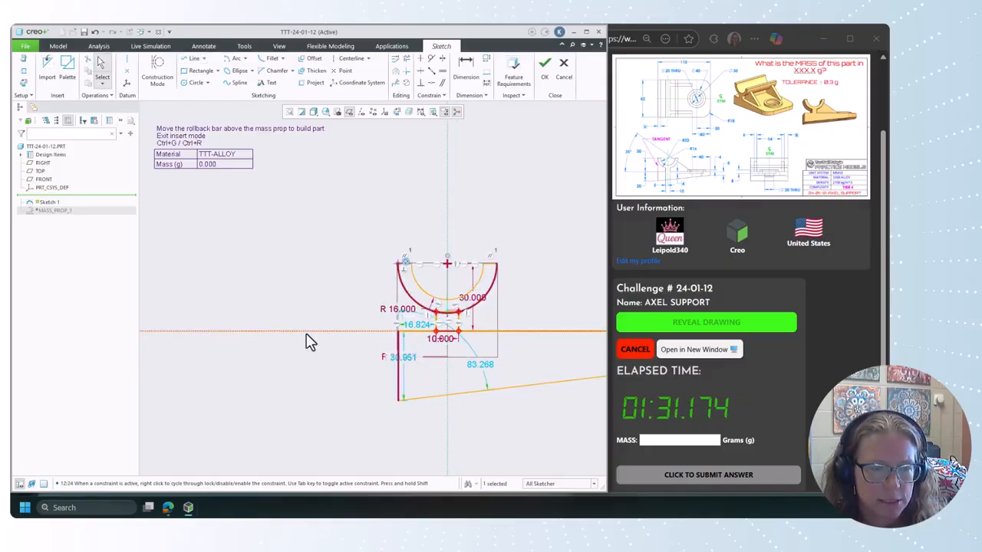
pyautogui.moveTo(410, 358); pyautogui.dragTo(368, 357)
pyautogui.doubleClick(367, 357)
pyautogui.write('20')
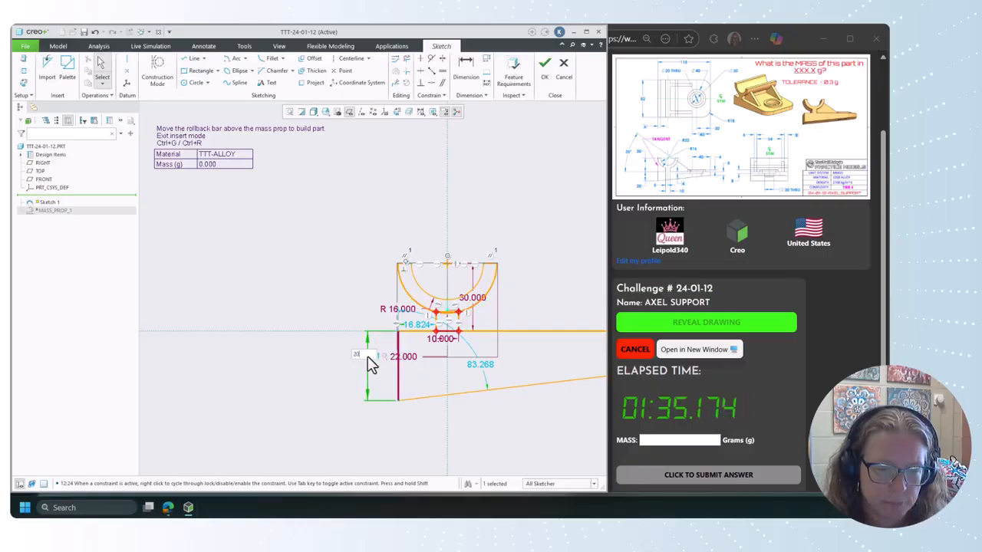
pyautogui.press('Return')
# Step: Set the height of the short vertical edge at the base profile's narrow right end to 8
pyautogui.scroll(1, 298, 397)
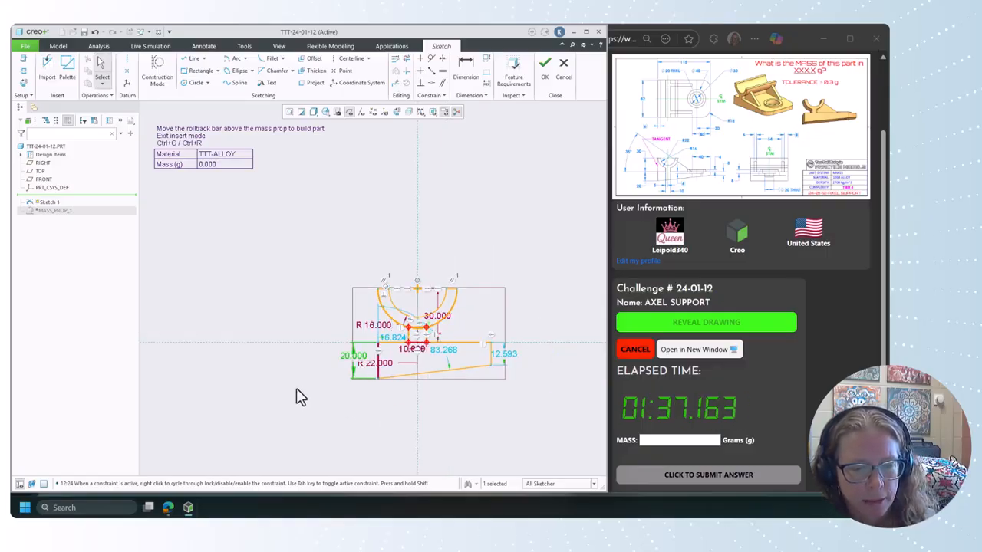
pyautogui.doubleClick(504, 359)
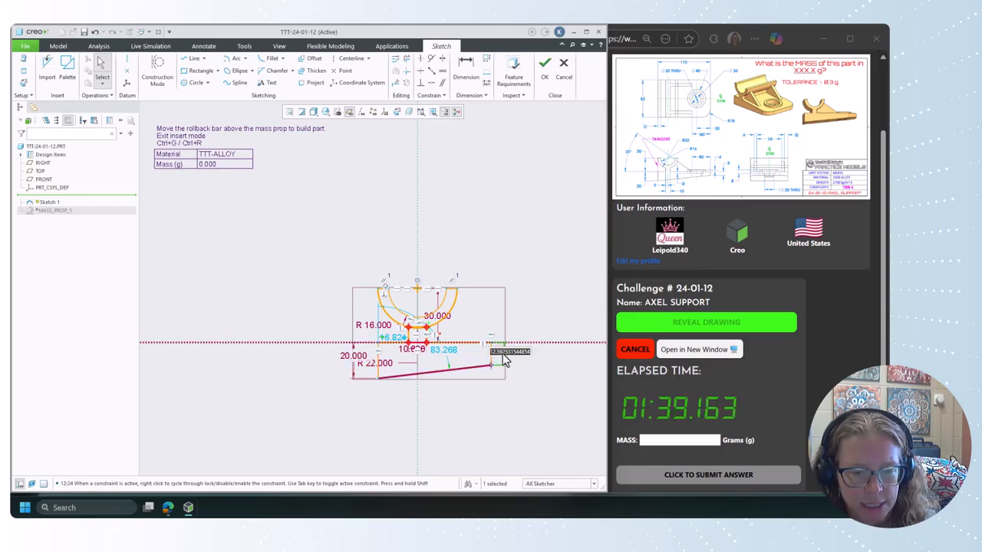
pyautogui.write('8')
pyautogui.press('Return')
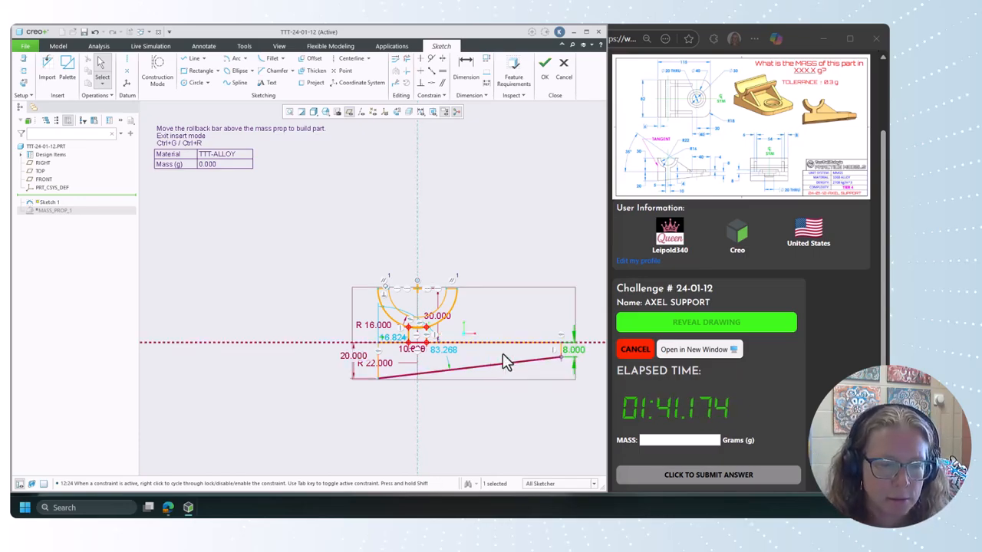
# Step: Dimension the base profile's overall length between its two vertical end edges as 115
pyautogui.click(465, 69)
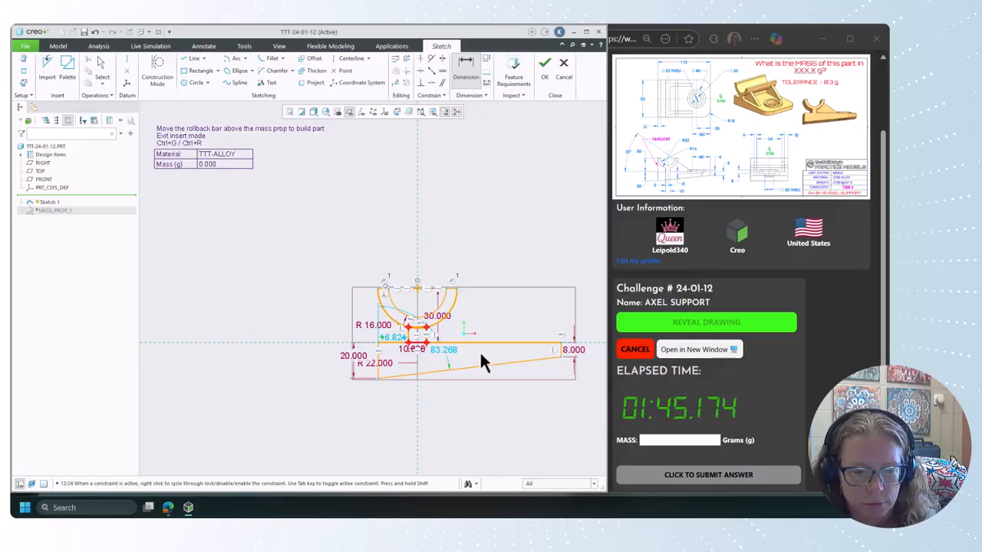
pyautogui.click(561, 350)
pyautogui.click(379, 360)
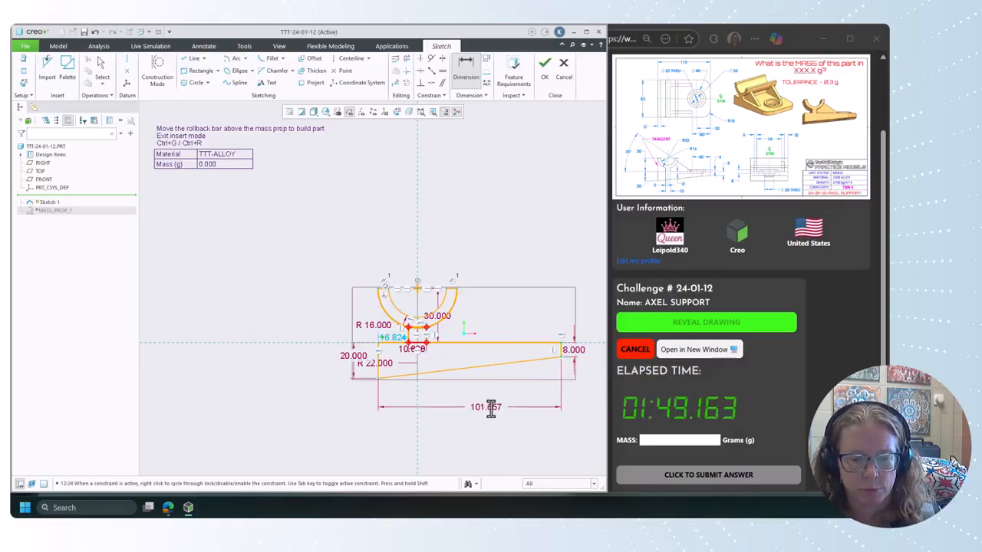
pyautogui.middleClick(491, 407)
pyautogui.write('115')
pyautogui.press('Return')
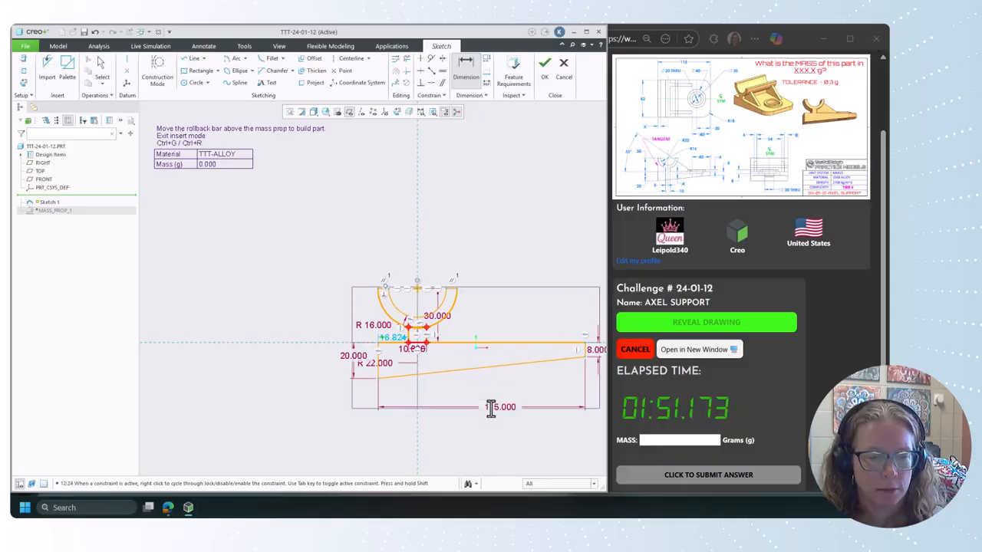
pyautogui.scroll(-1, 389, 395)
pyautogui.scroll(-2, 435, 363)
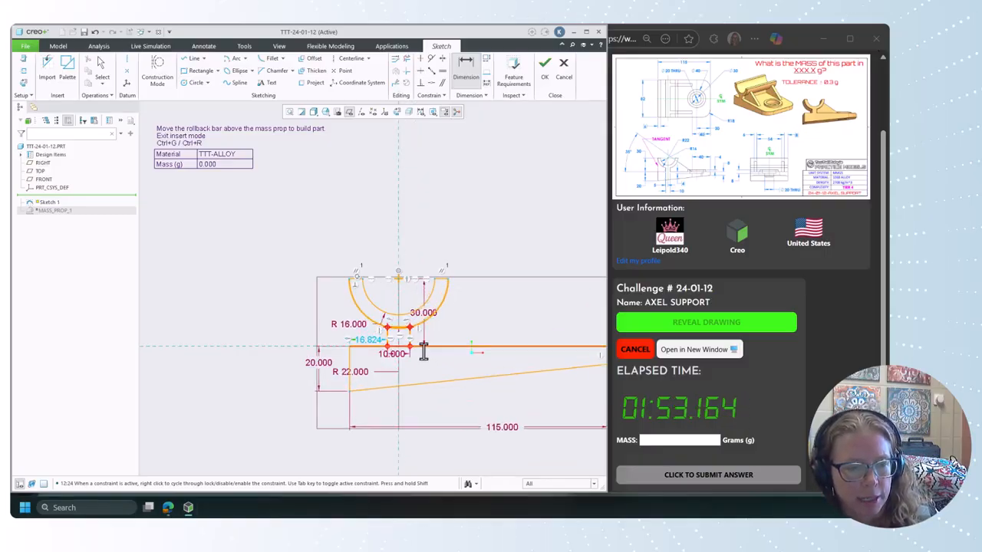
pyautogui.middleClick(390, 227)
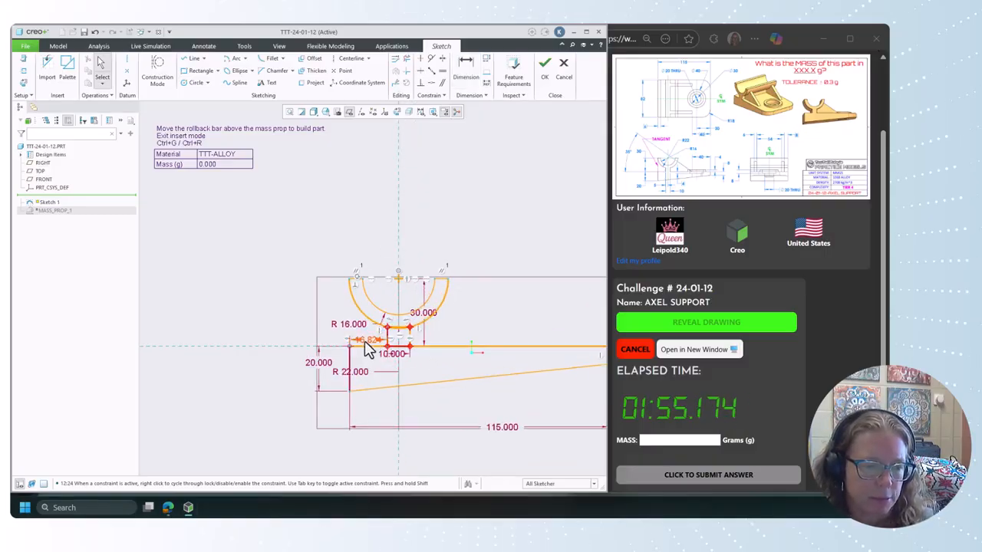
# Step: Try to modify the horizontal distance between the base's left edge and the rectangle below the arc
pyautogui.click(366, 343)
pyautogui.rightClick(368, 349)
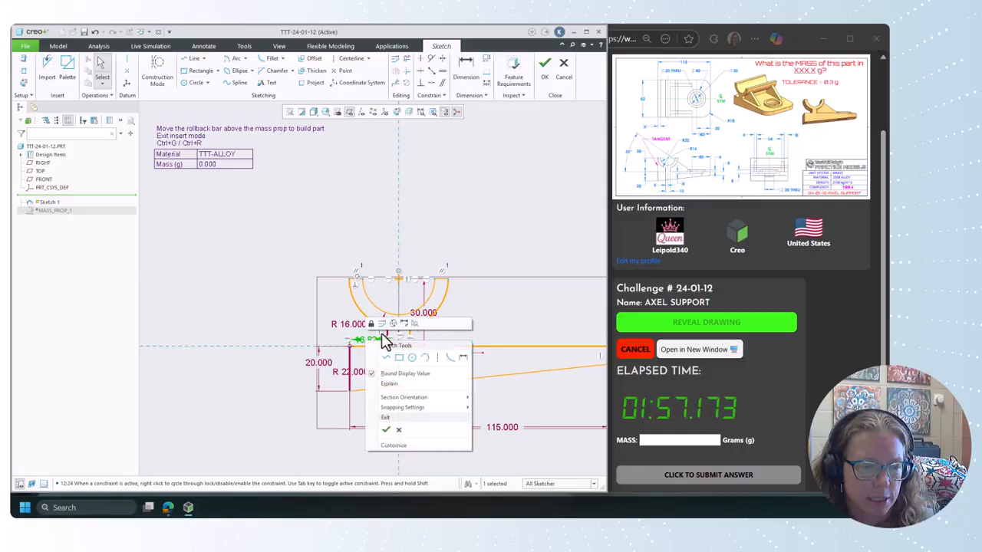
pyautogui.click(383, 325)
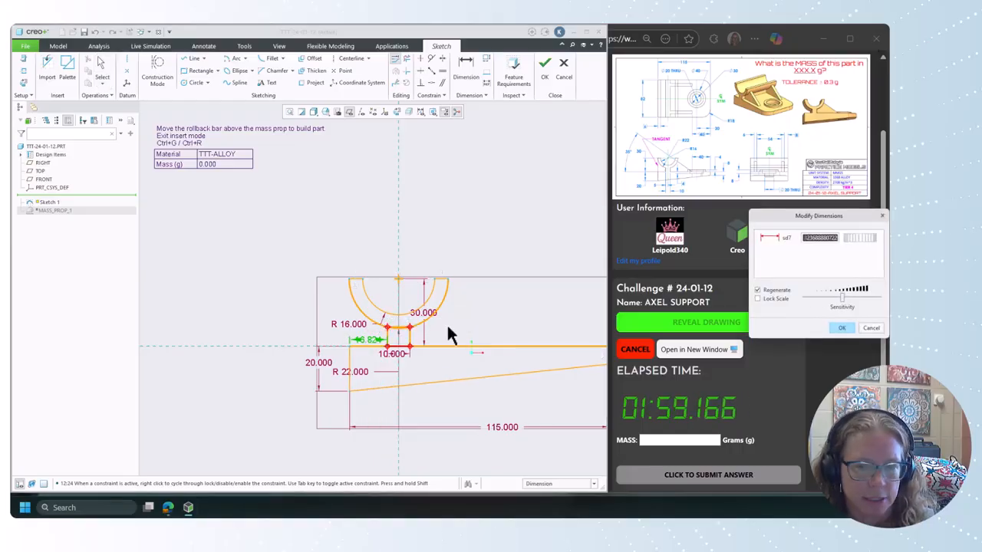
pyautogui.moveTo(854, 244)
pyautogui.mouseDown()
pyautogui.moveTo(882, 247)
pyautogui.moveTo(824, 247)
pyautogui.moveTo(896, 250)
pyautogui.moveTo(850, 258)
pyautogui.moveTo(871, 260)
pyautogui.moveTo(861, 261)
pyautogui.moveTo(865, 279)
pyautogui.mouseUp()
pyautogui.click(841, 327)
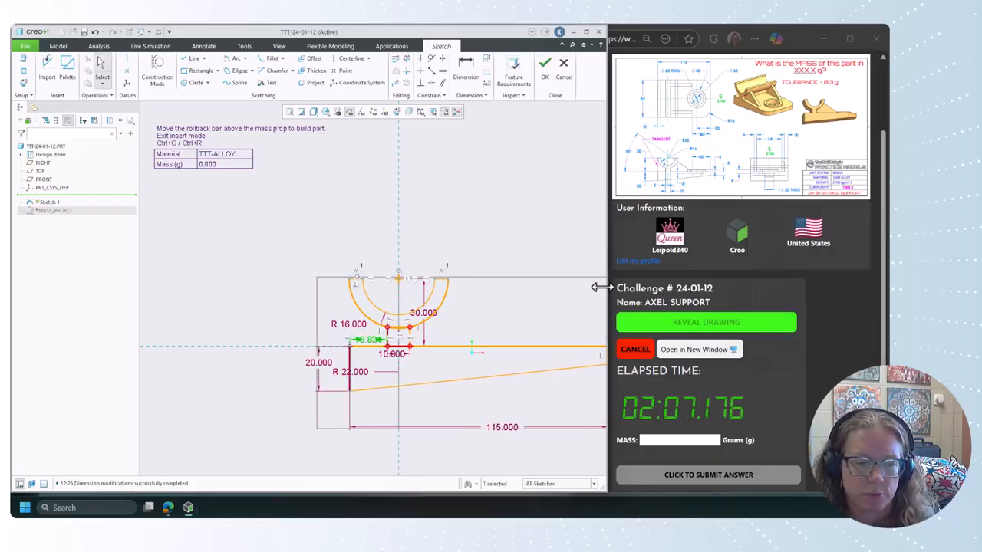
# Step: Make the base's left vertical edge tangent to the outer arc and finish the sketch
pyautogui.click(431, 59)
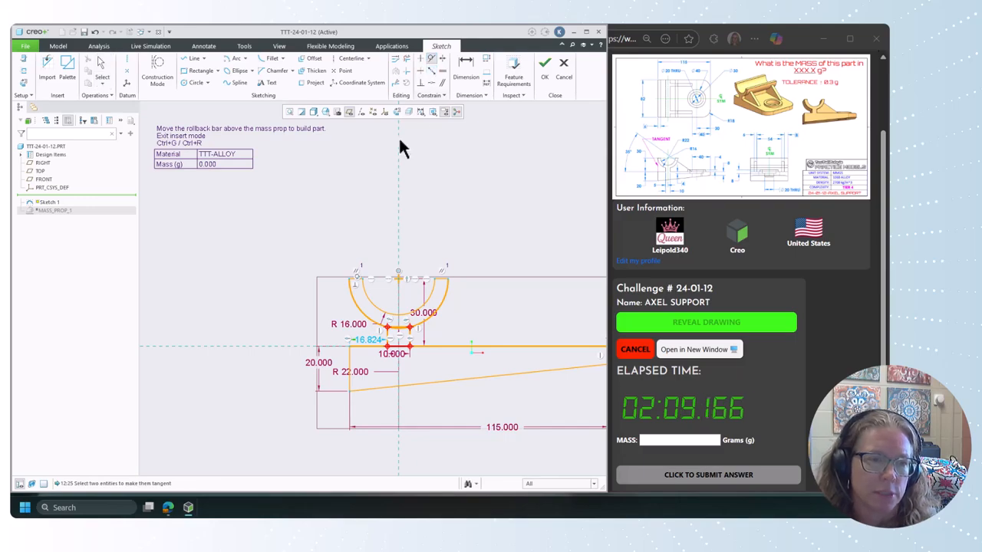
pyautogui.click(348, 356)
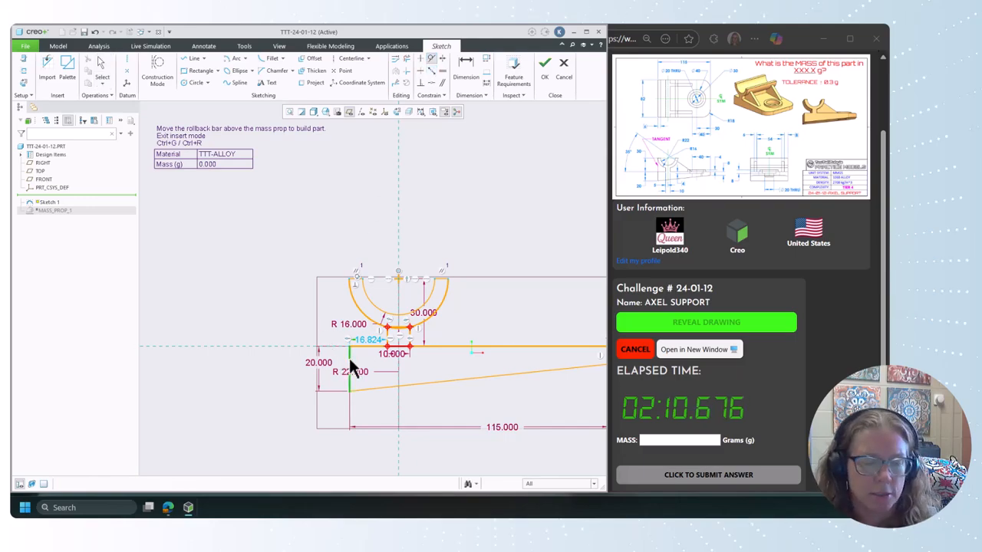
pyautogui.click(354, 295)
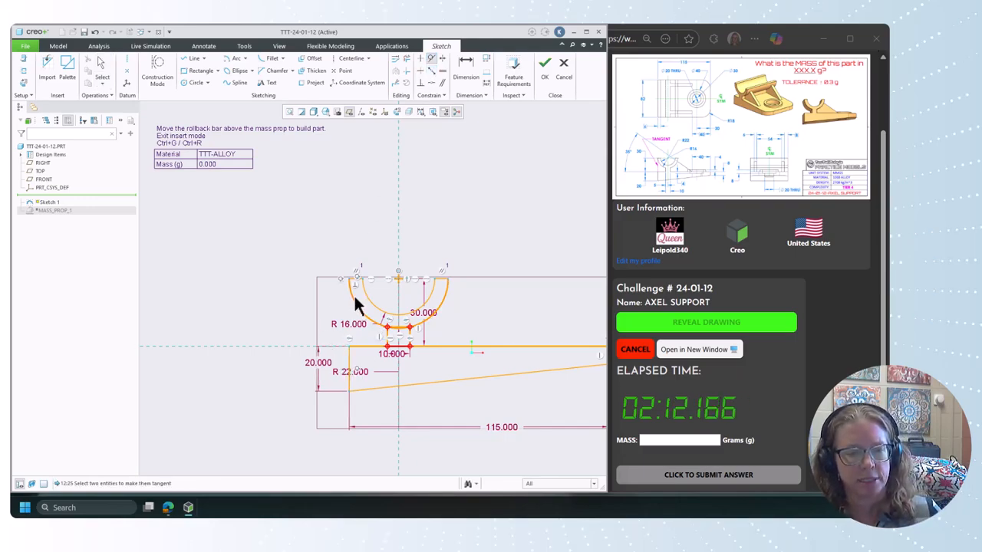
pyautogui.middleClick(344, 213)
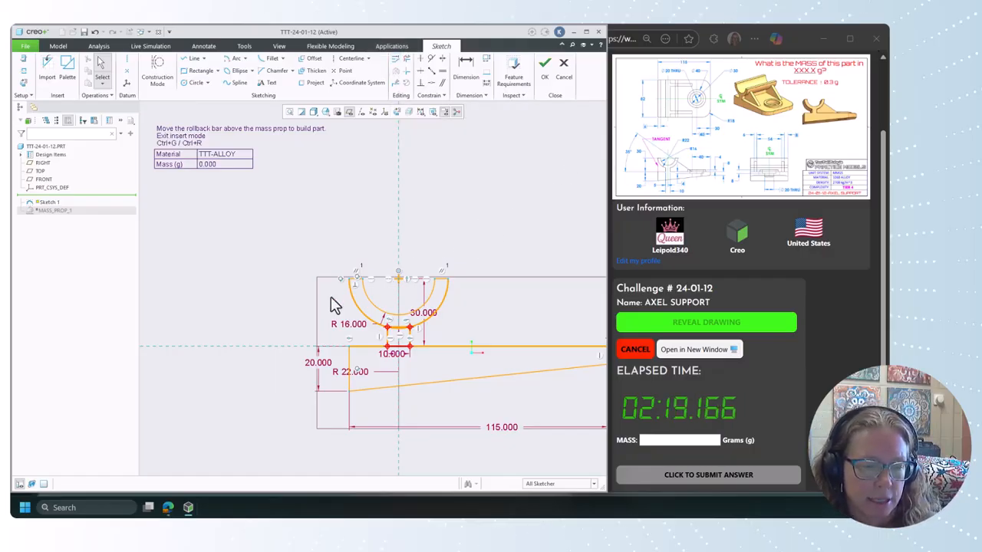
pyautogui.scroll(-2, 270, 308)
pyautogui.click(550, 67)
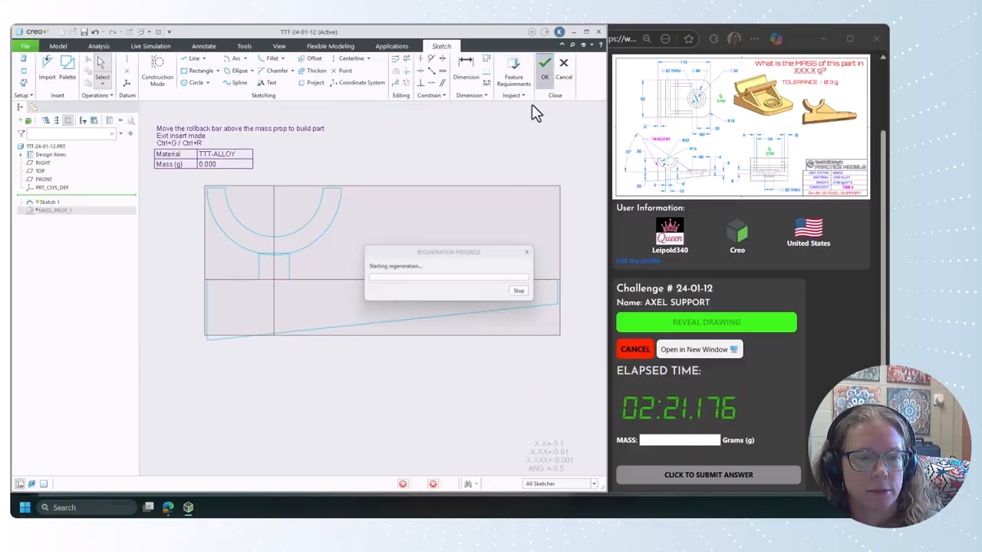
# Step: Extrude all regions of the side profile sketch as a solid, symmetric about the sketch plane, with a total depth of 82
pyautogui.scroll(-2, 417, 485)
pyautogui.moveTo(249, 423); pyautogui.dragTo(507, 363)
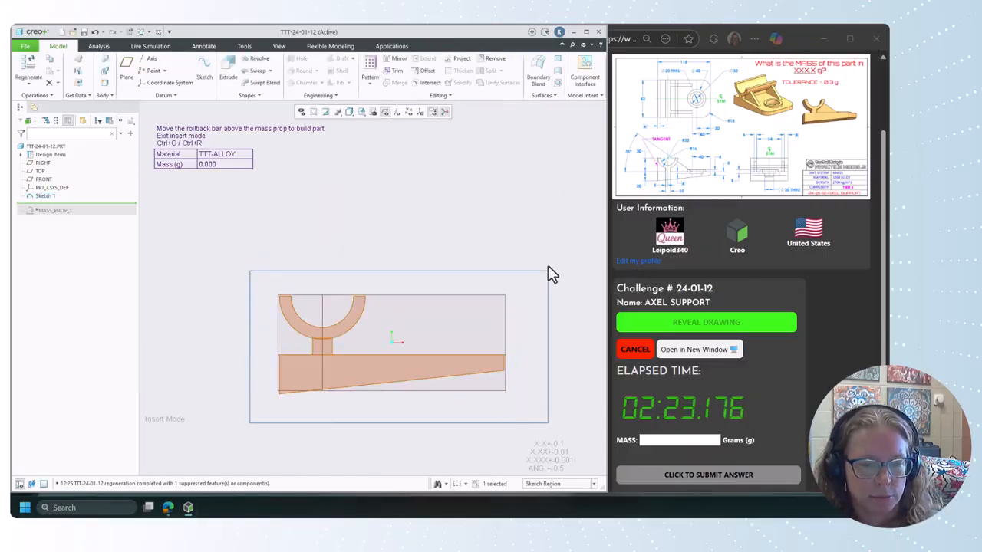
pyautogui.click(233, 77)
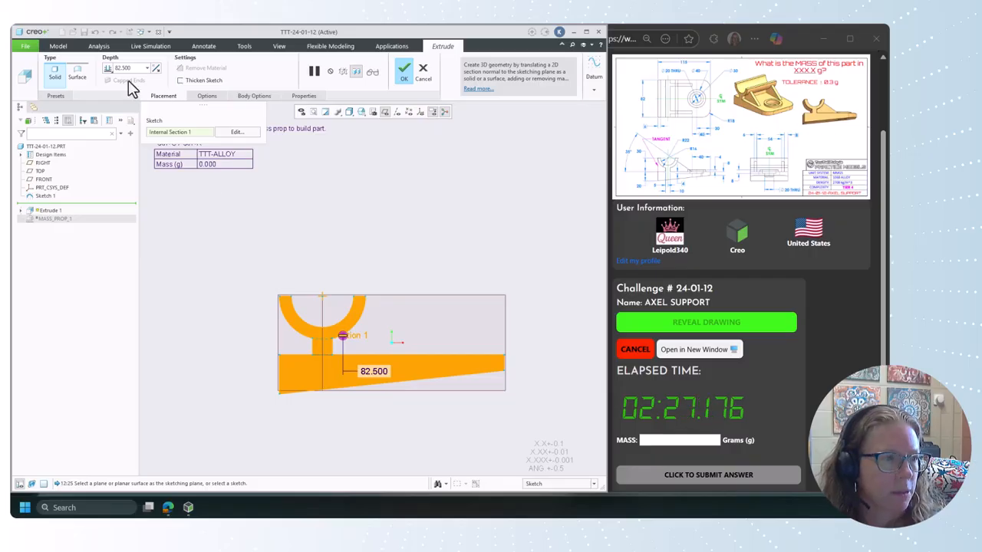
pyautogui.click(111, 71)
pyautogui.click(134, 88)
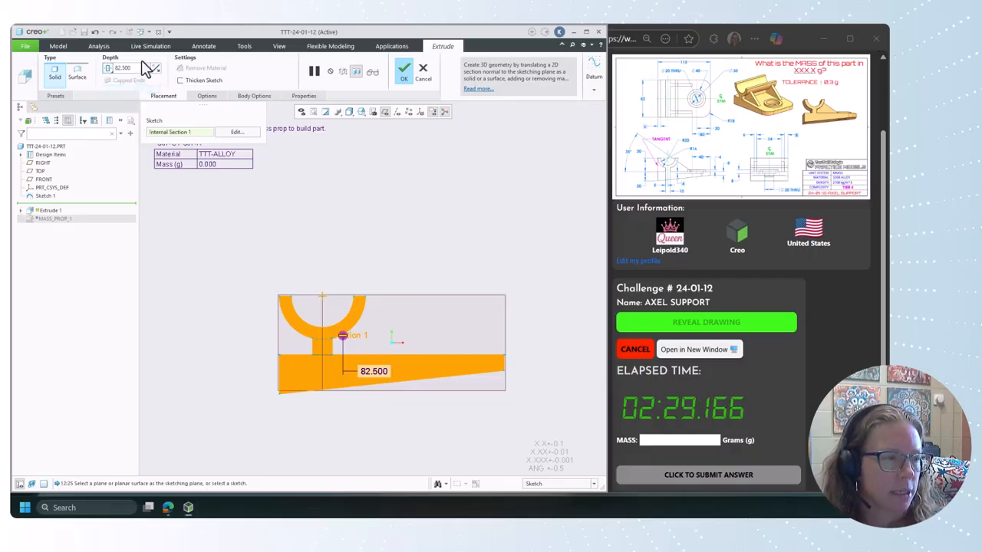
pyautogui.write('8')
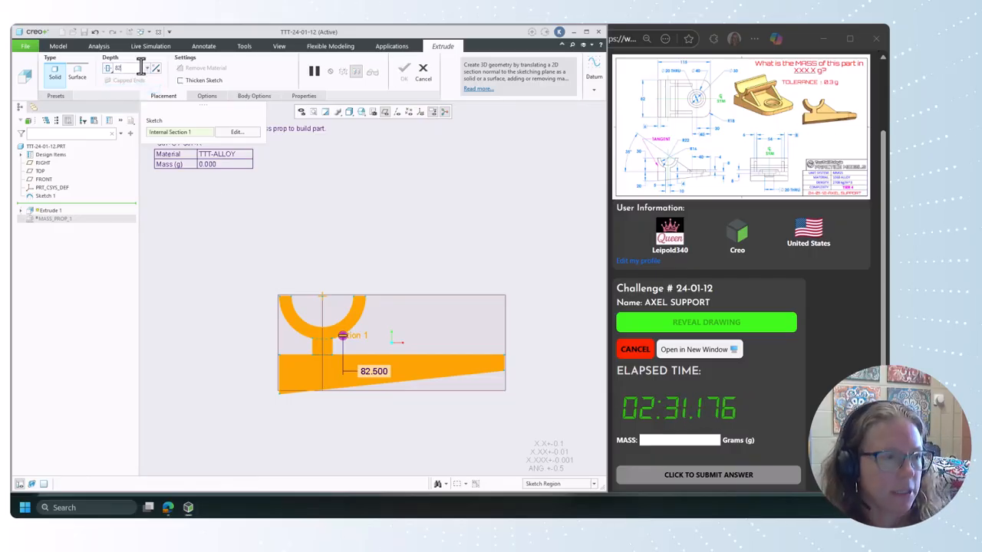
pyautogui.press('Return')
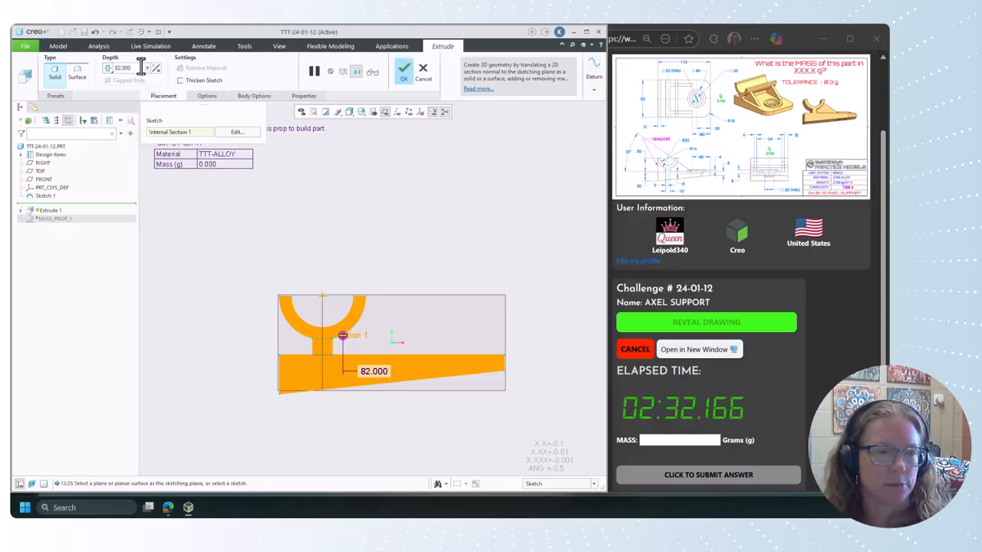
pyautogui.click(403, 70)
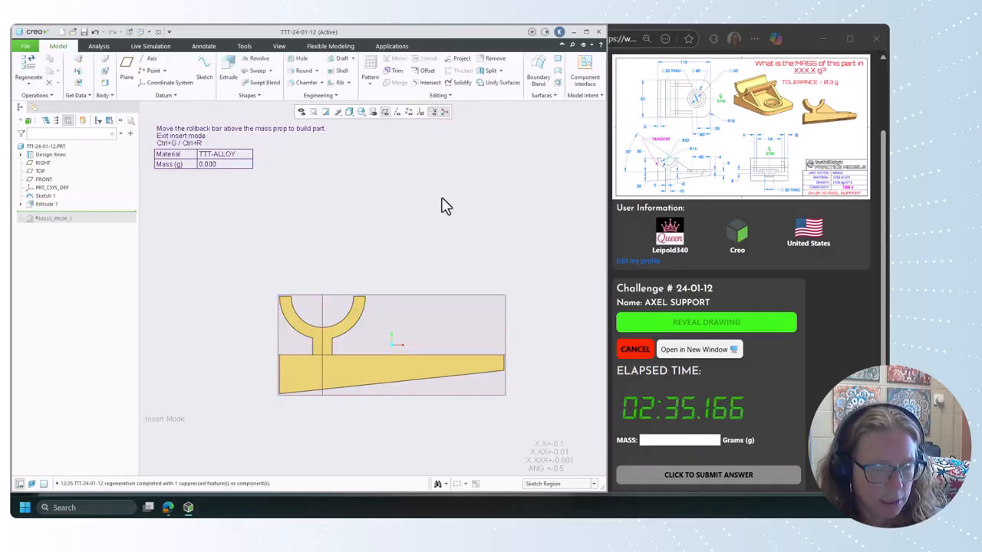
# Step: Start a new sketch on the flat upper face of the tapered base, using the Top orientation
pyautogui.hotkey('ctrl', 'd')
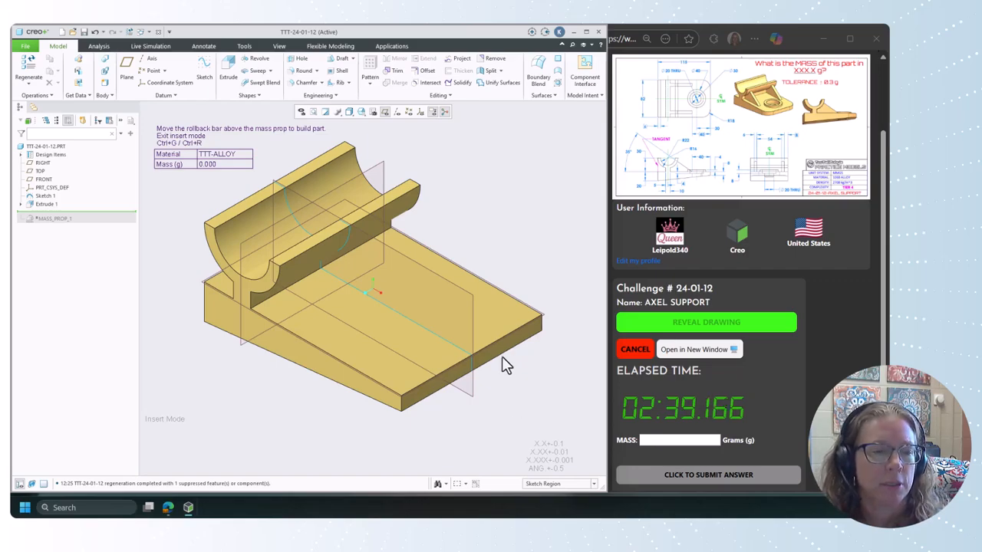
pyautogui.click(510, 319)
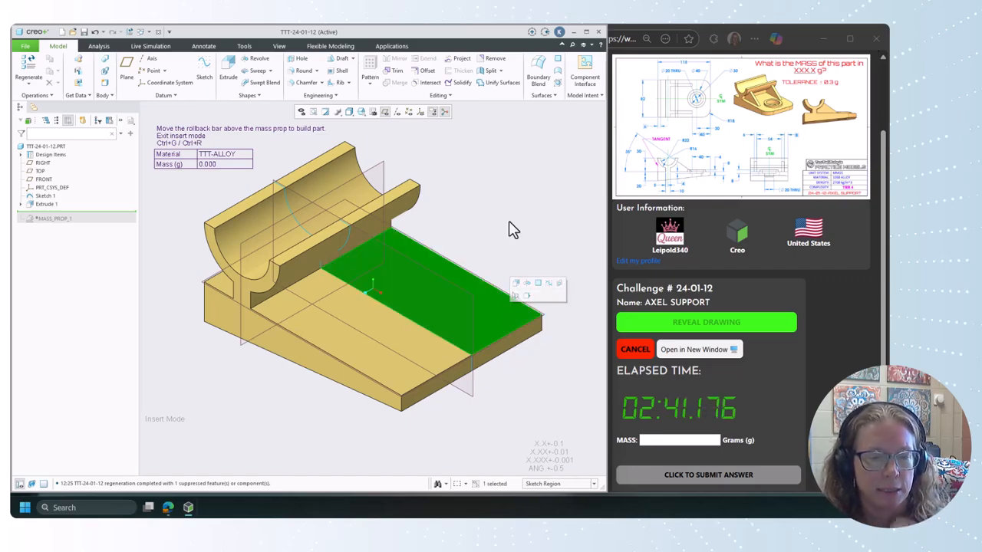
pyautogui.click(514, 230)
pyautogui.click(204, 70)
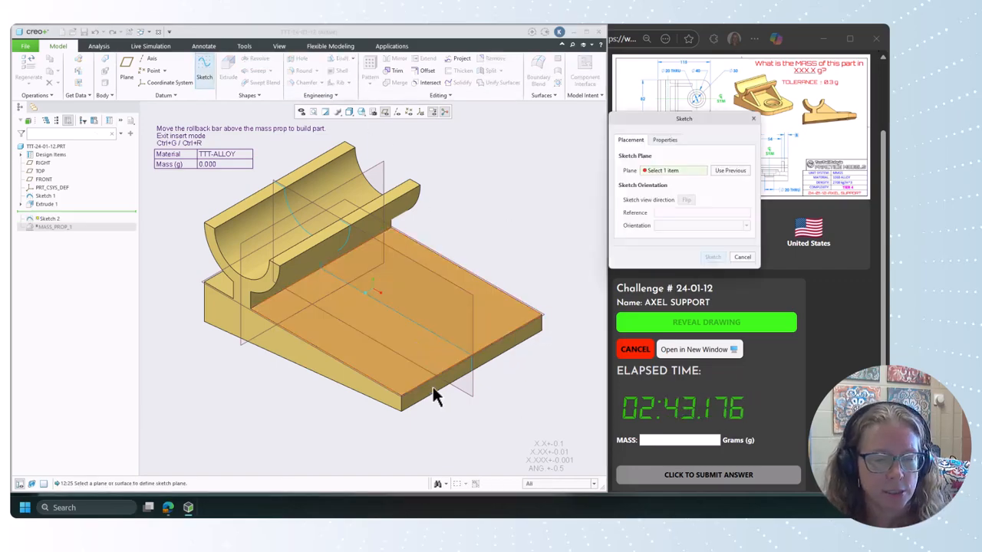
pyautogui.click(406, 375)
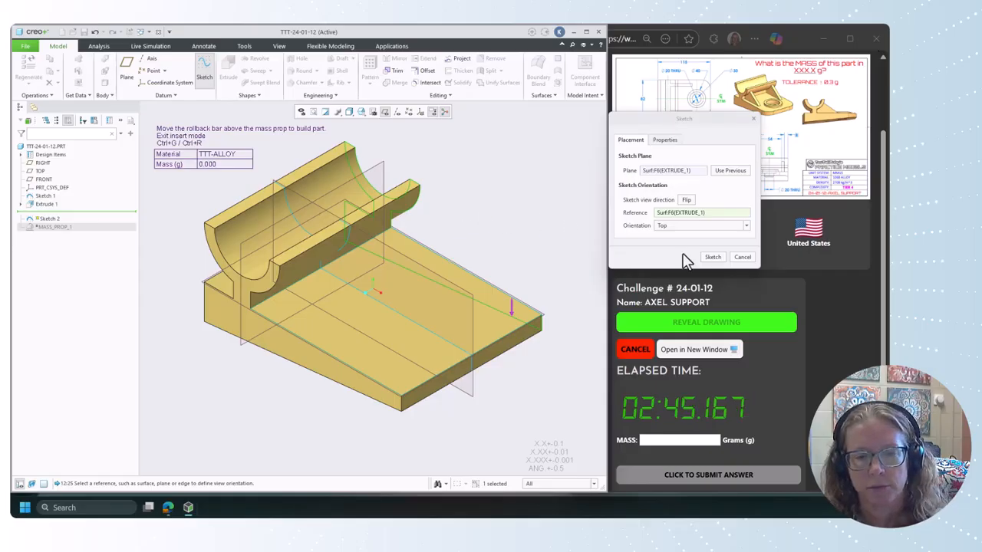
pyautogui.click(713, 257)
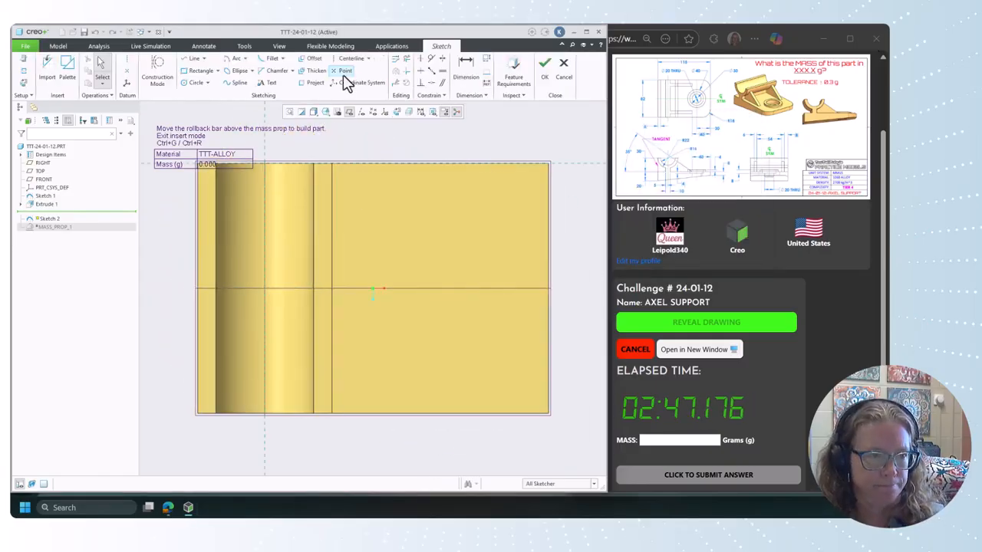
# Step: Sketch three concentric circles of increasing size, centred on the part's horizontal midline near the narrow end of the base
pyautogui.click(194, 83)
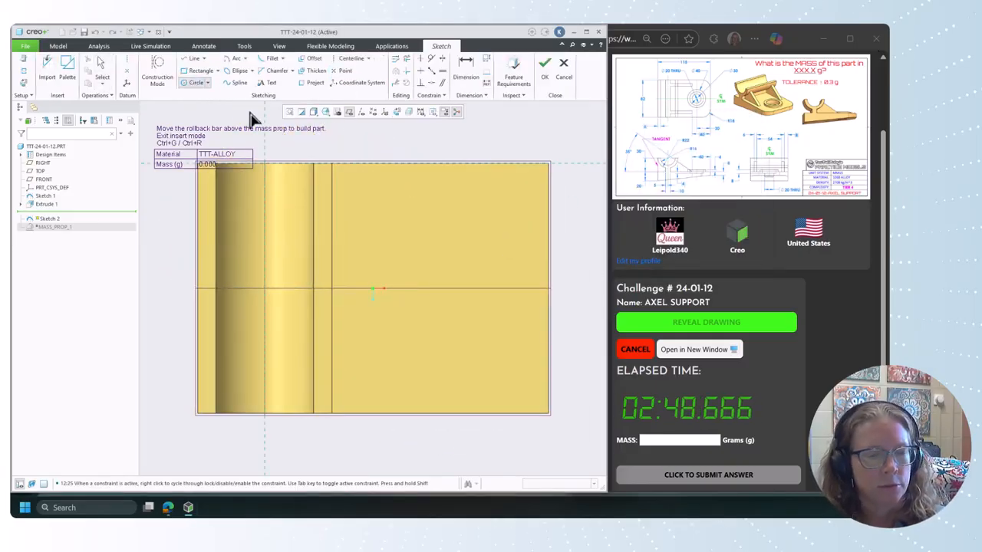
pyautogui.click(486, 290)
pyautogui.click(494, 313)
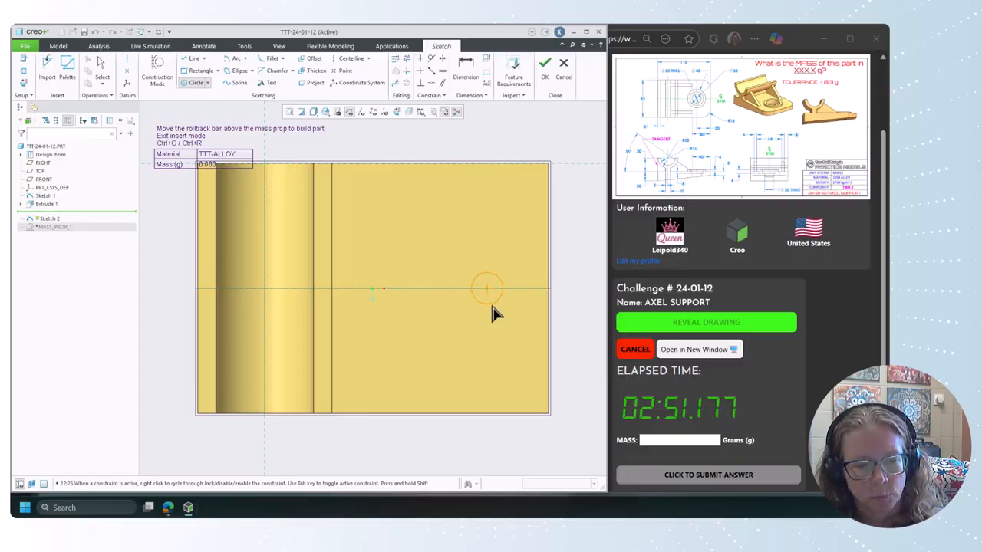
pyautogui.click(486, 287)
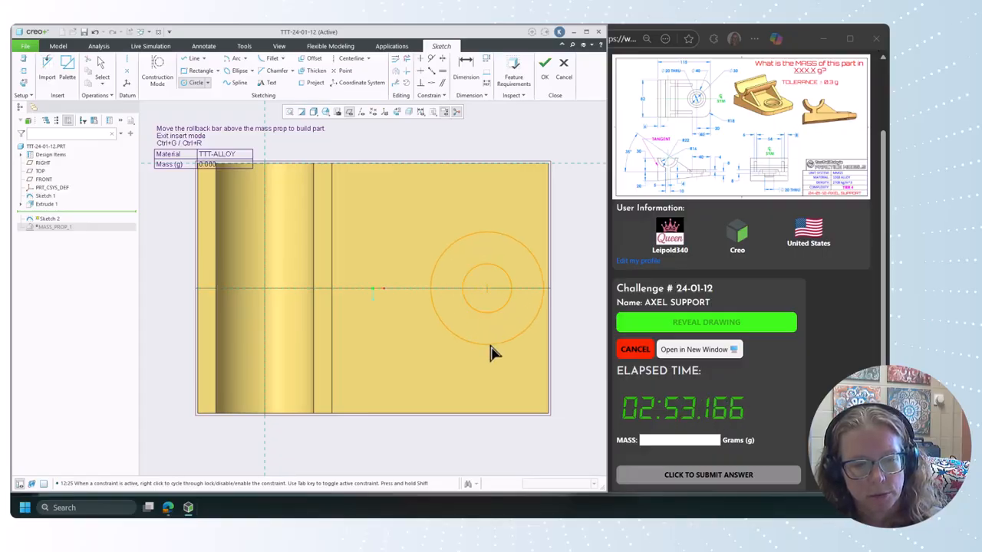
pyautogui.click(487, 327)
pyautogui.click(486, 290)
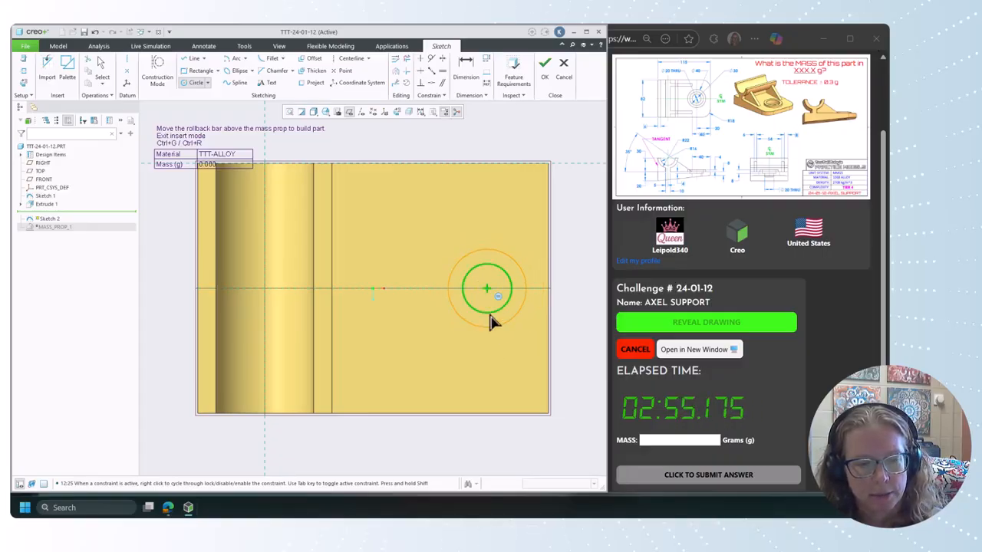
pyautogui.click(499, 341)
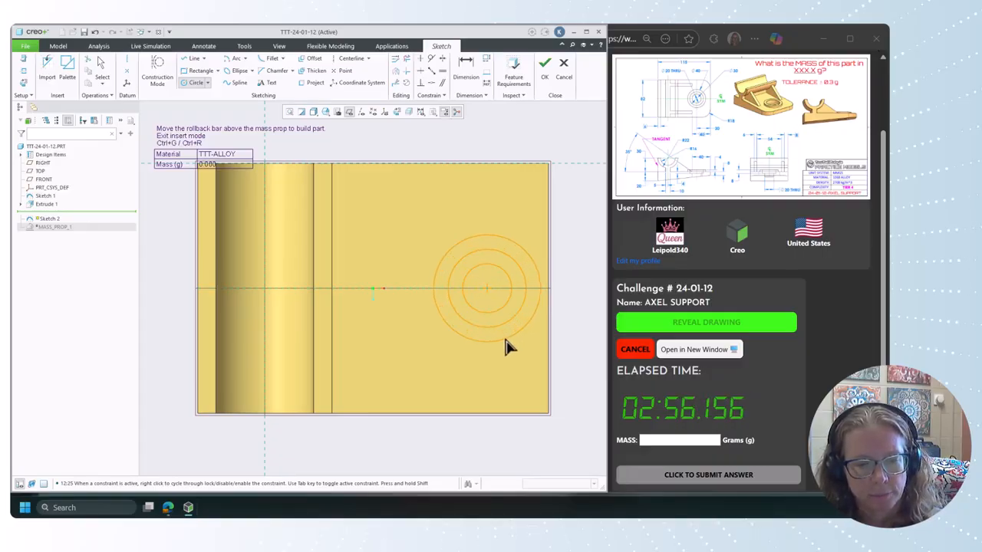
# Step: Dimension the shared centre of the three circles 30 mm from the narrow end edge of the base
pyautogui.middleClick(578, 332)
pyautogui.click(473, 70)
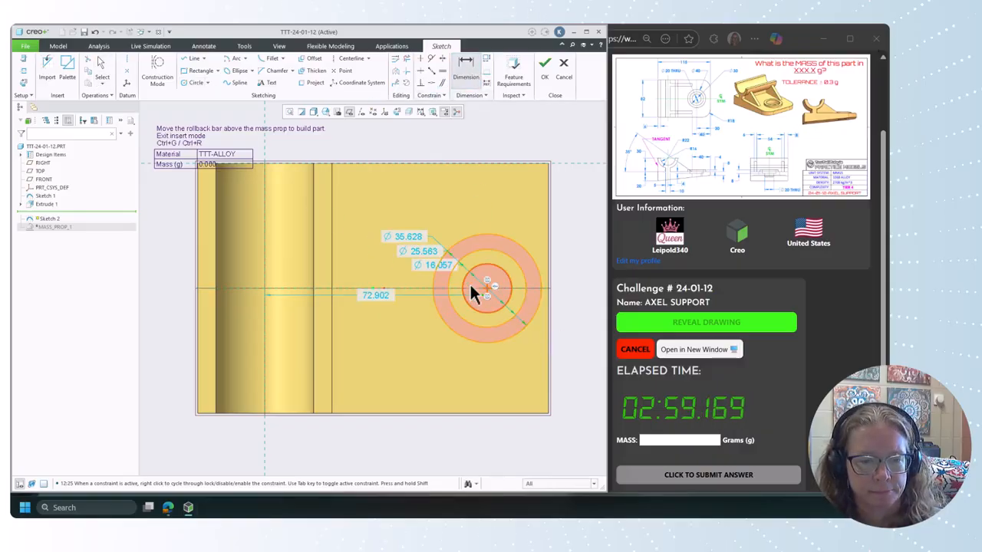
pyautogui.click(490, 292)
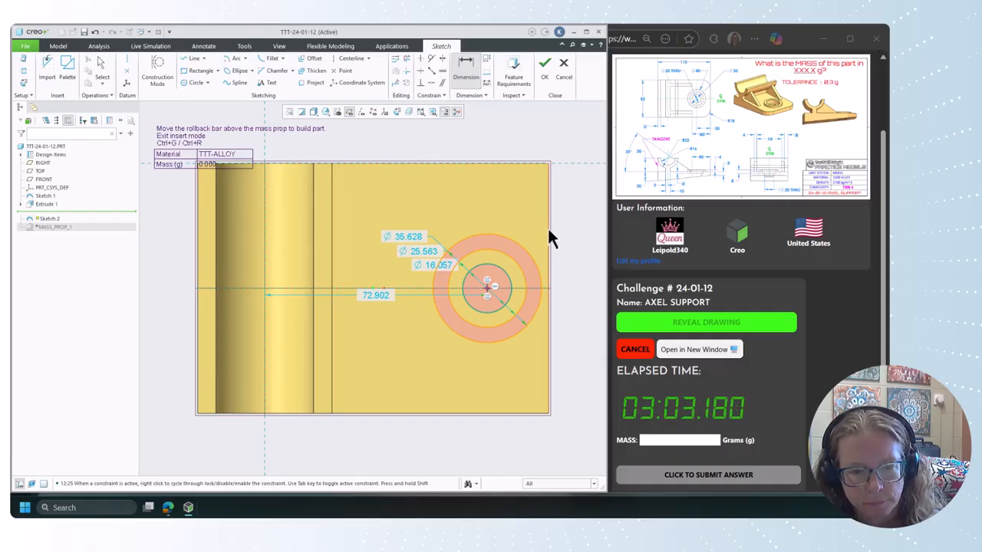
pyautogui.middleClick(523, 357)
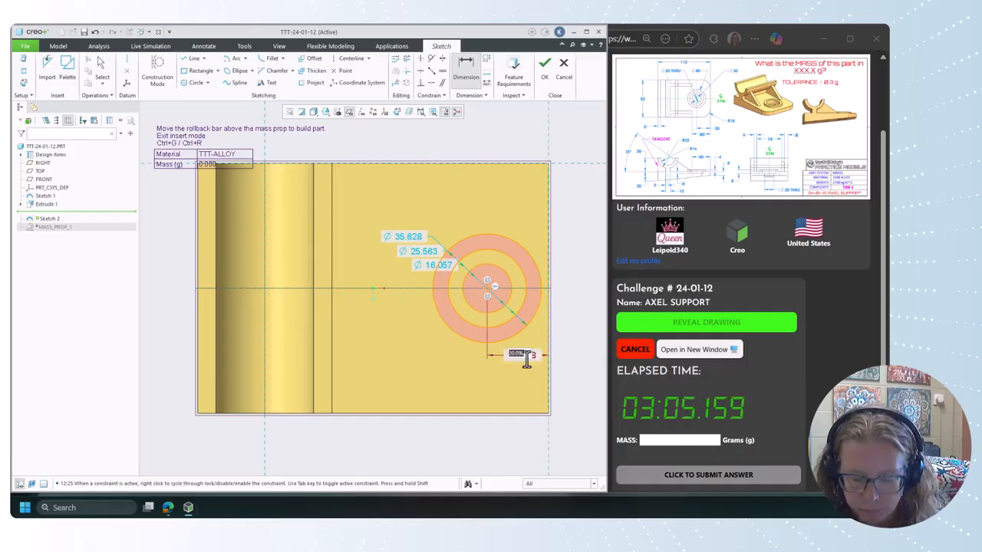
pyautogui.write('30')
pyautogui.press('Return')
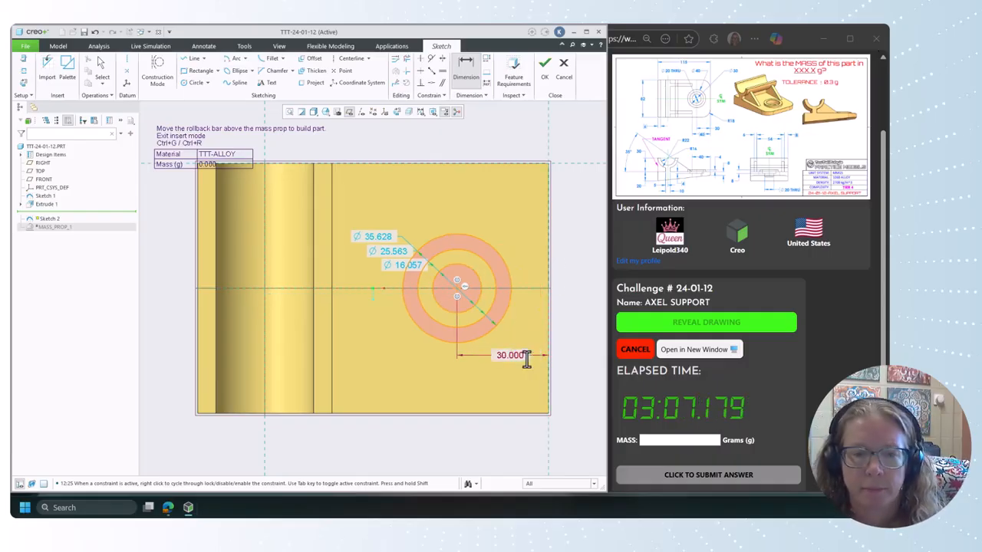
# Step: Set the outer circle's diameter to 40 mm and the middle circle's diameter to 30 mm
pyautogui.doubleClick(368, 236)
pyautogui.press('Return')
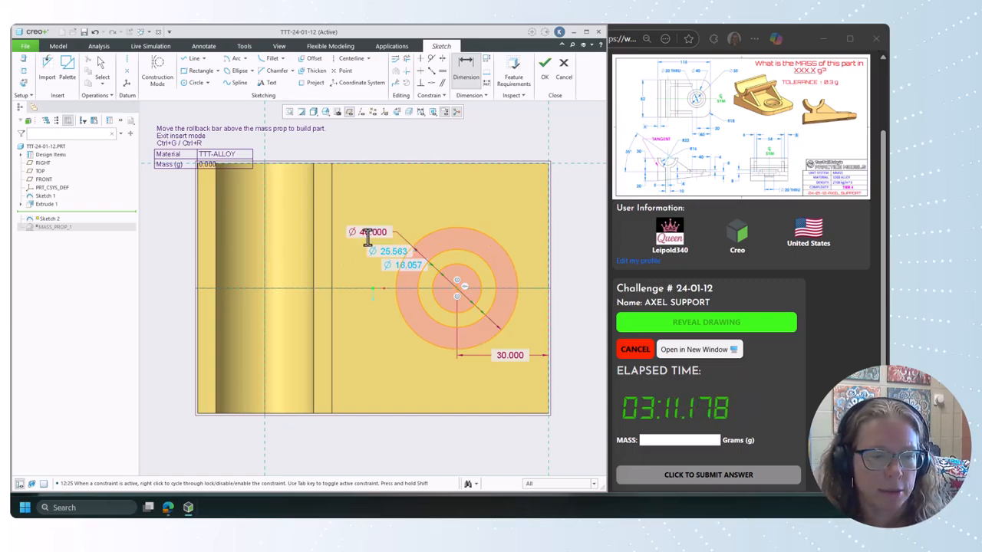
pyautogui.doubleClick(383, 251)
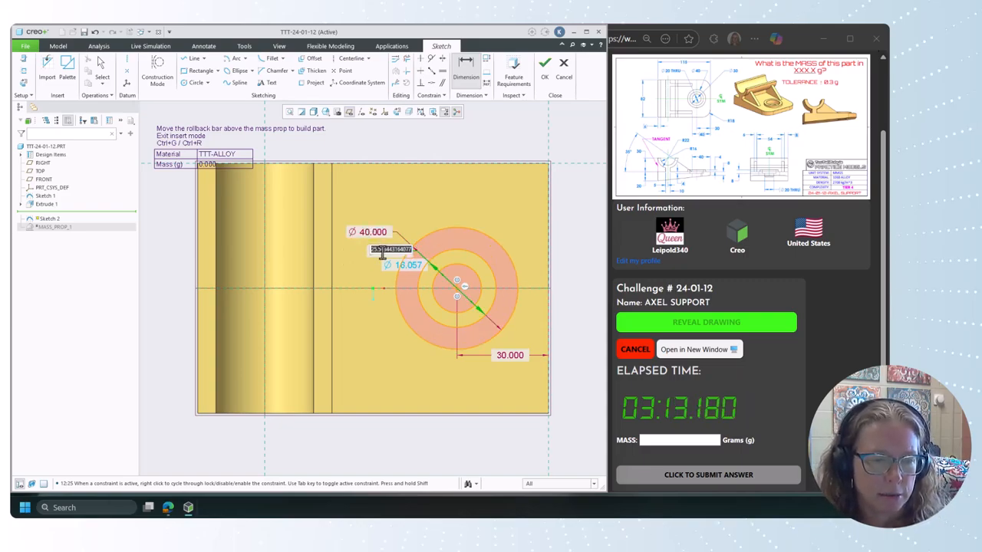
pyautogui.write('30')
pyautogui.press('Return')
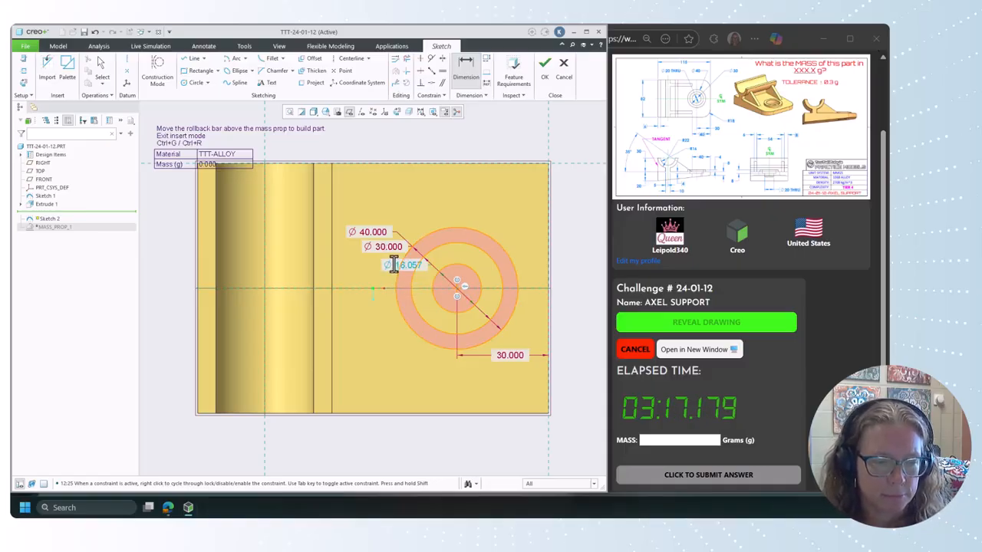
# Step: Set the innermost circle's diameter to 20 mm
pyautogui.doubleClick(388, 265)
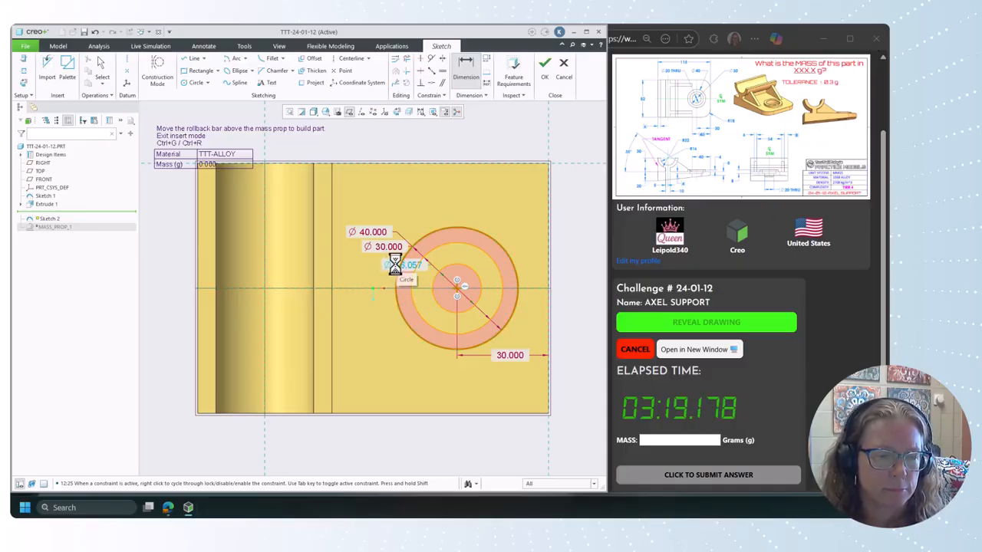
pyautogui.moveTo(383, 388); pyautogui.dragTo(390, 268, button='middle')
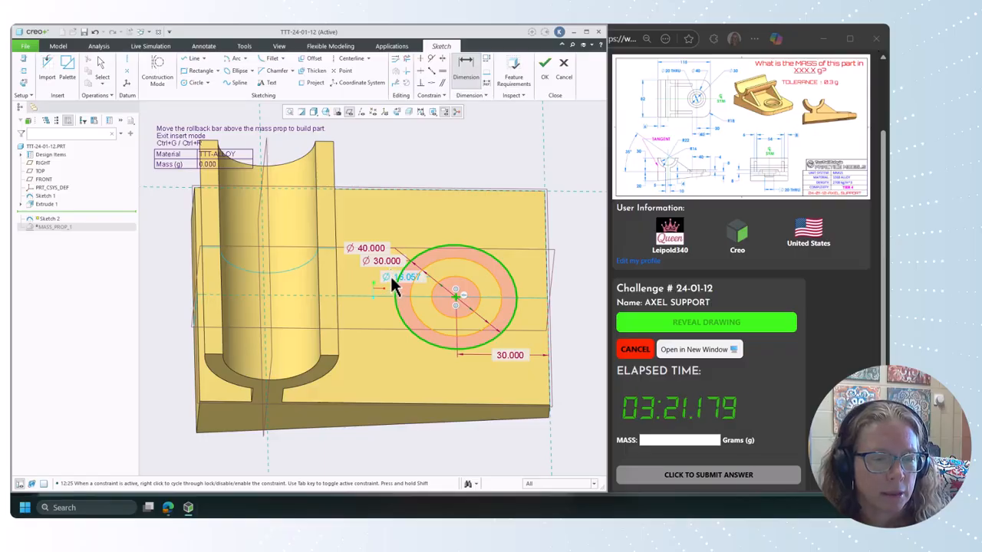
pyautogui.middleClick(452, 143)
pyautogui.middleClick(453, 143)
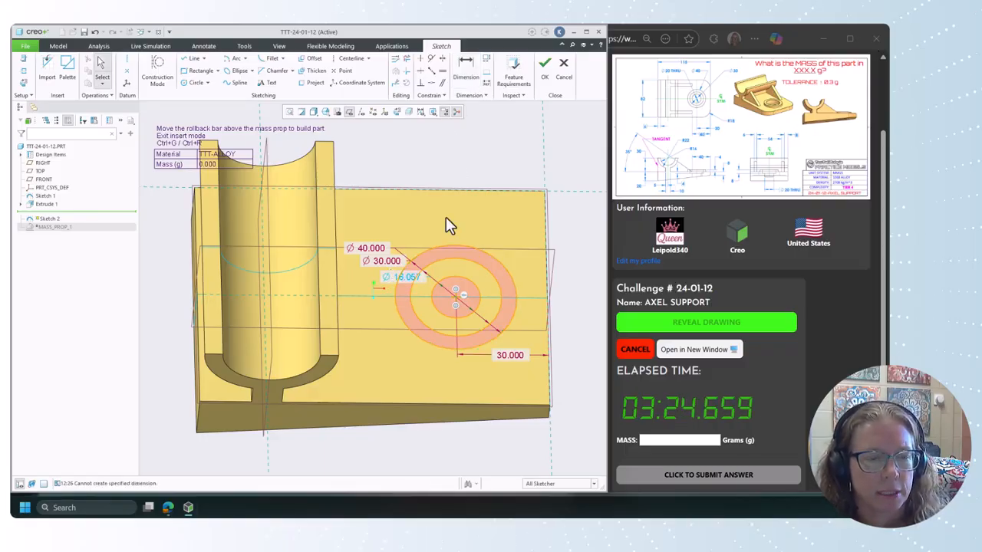
pyautogui.doubleClick(408, 278)
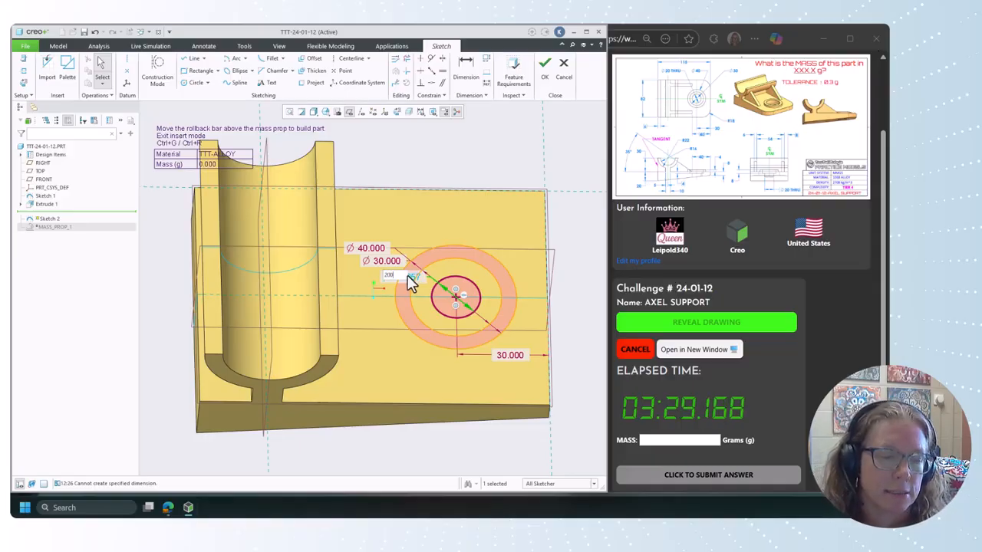
pyautogui.write('20')
pyautogui.press('Return')
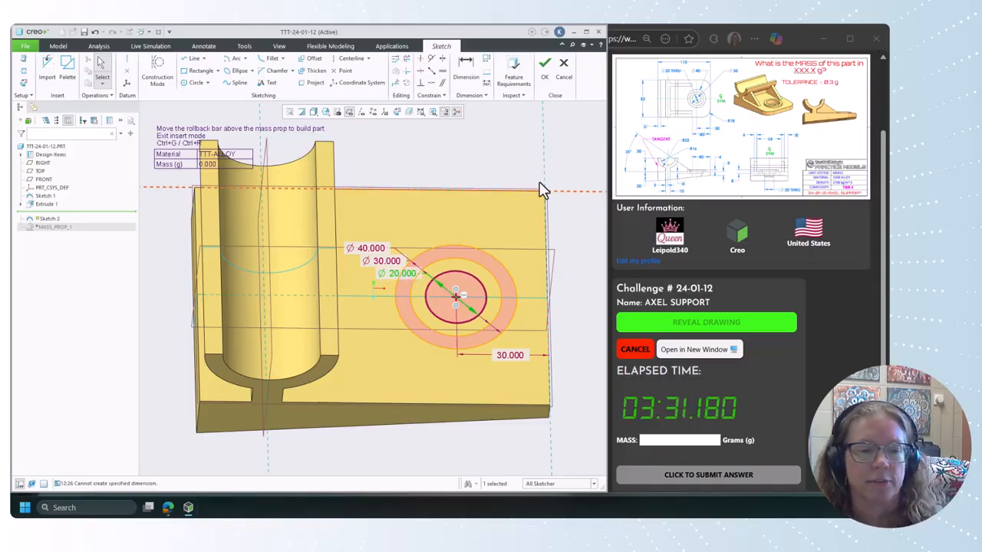
pyautogui.click(512, 144)
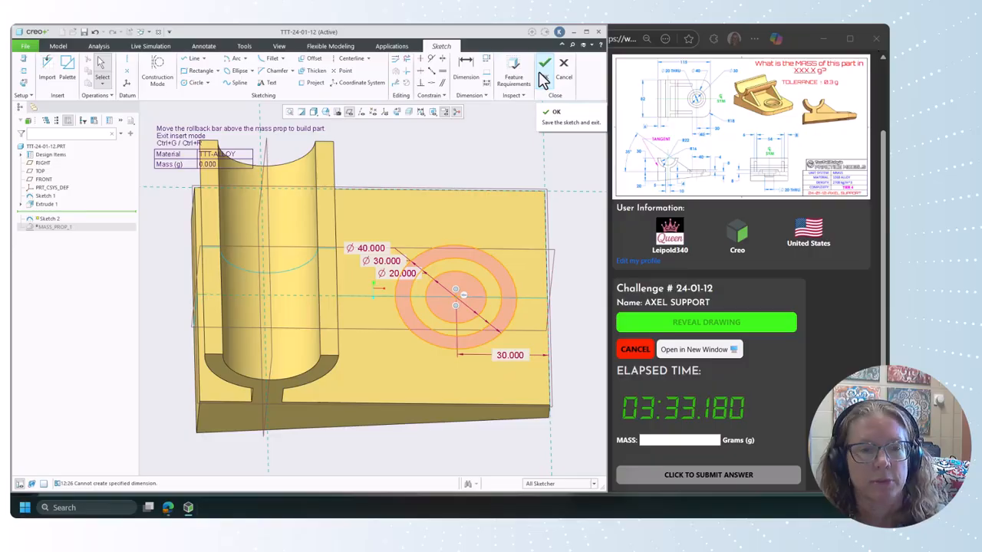
# Step: Sketch a horizontal line about 49 mm long from the vertical reference, below the circles, and set it 27 mm from the midline
pyautogui.click(397, 113)
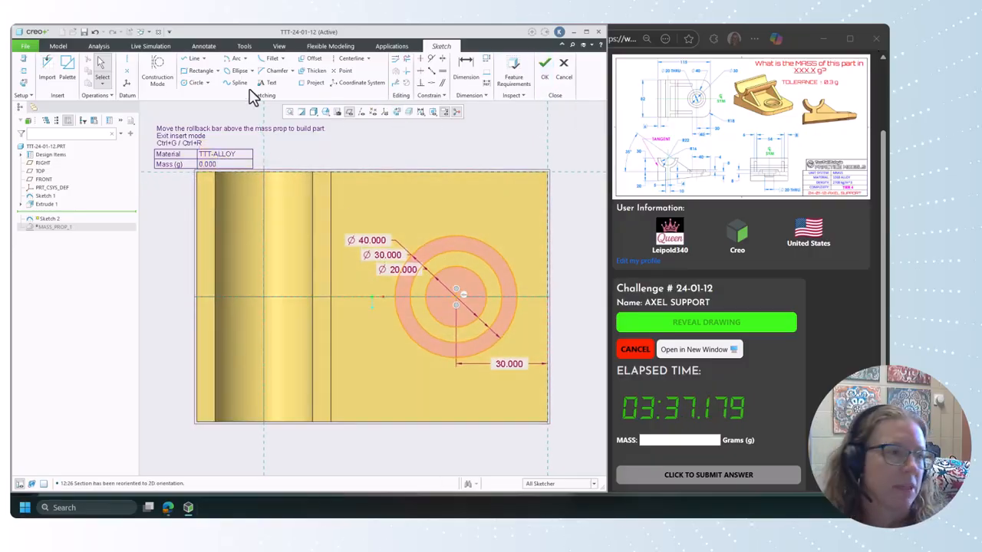
pyautogui.click(193, 59)
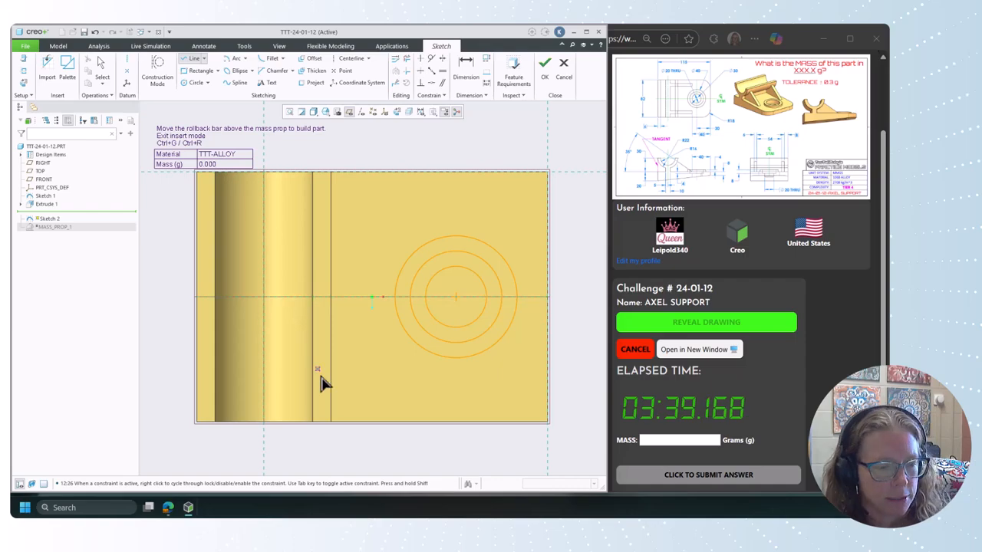
pyautogui.click(263, 385)
pyautogui.click(413, 385)
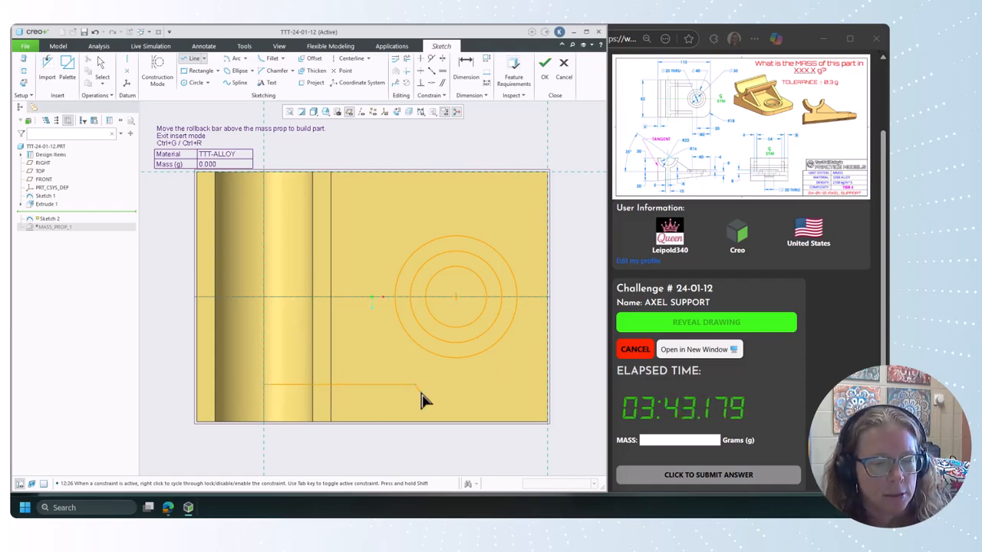
pyautogui.middleClick(422, 399)
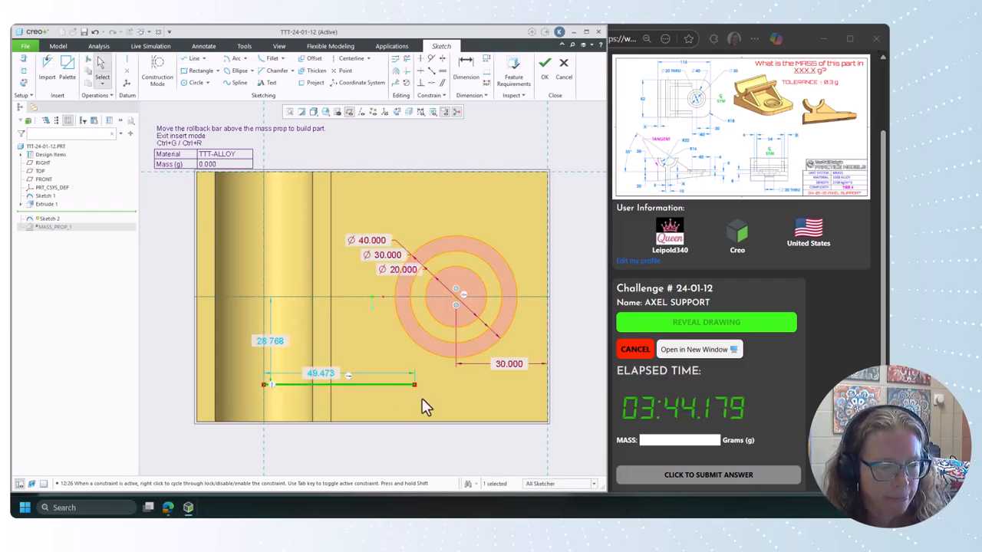
pyautogui.doubleClick(276, 342)
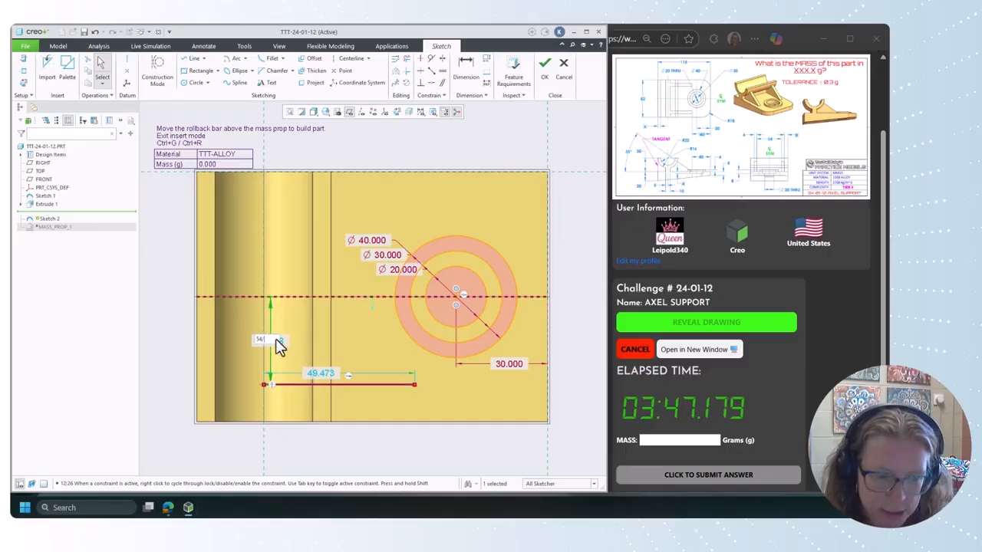
pyautogui.press('Return')
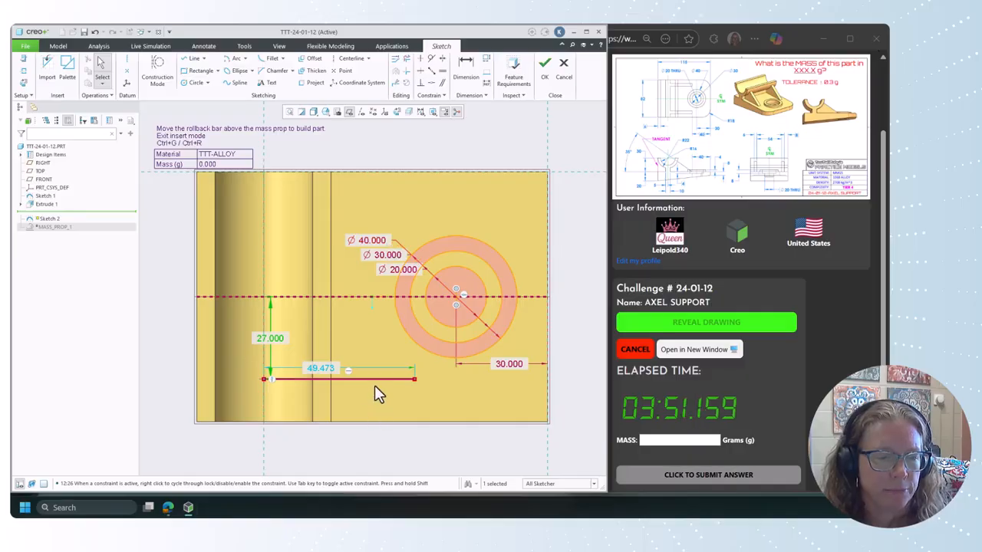
# Step: Dimension the free end of the horizontal line 40 mm from the narrow end edge of the base
pyautogui.click(466, 69)
pyautogui.click(547, 374)
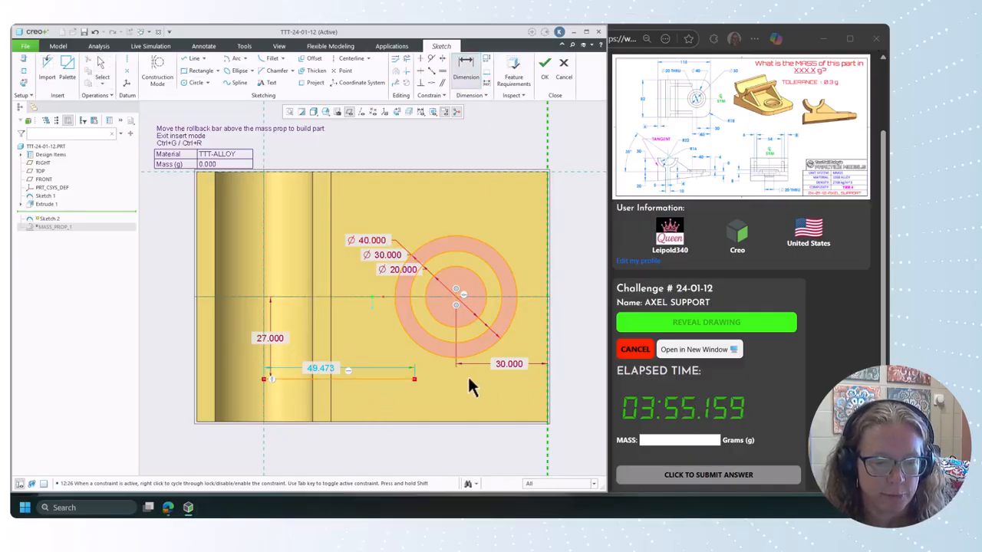
pyautogui.middleClick(495, 447)
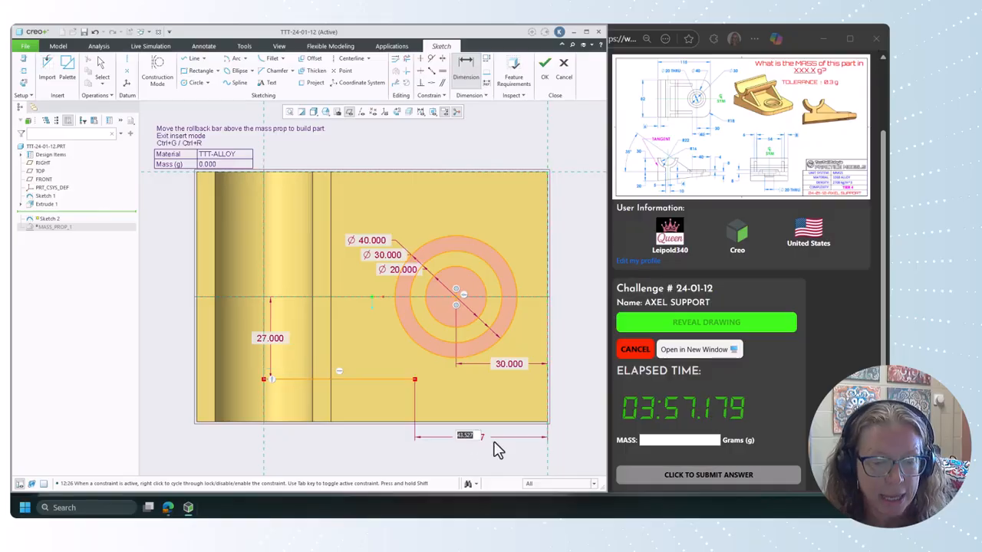
pyautogui.write('40')
pyautogui.press('Return')
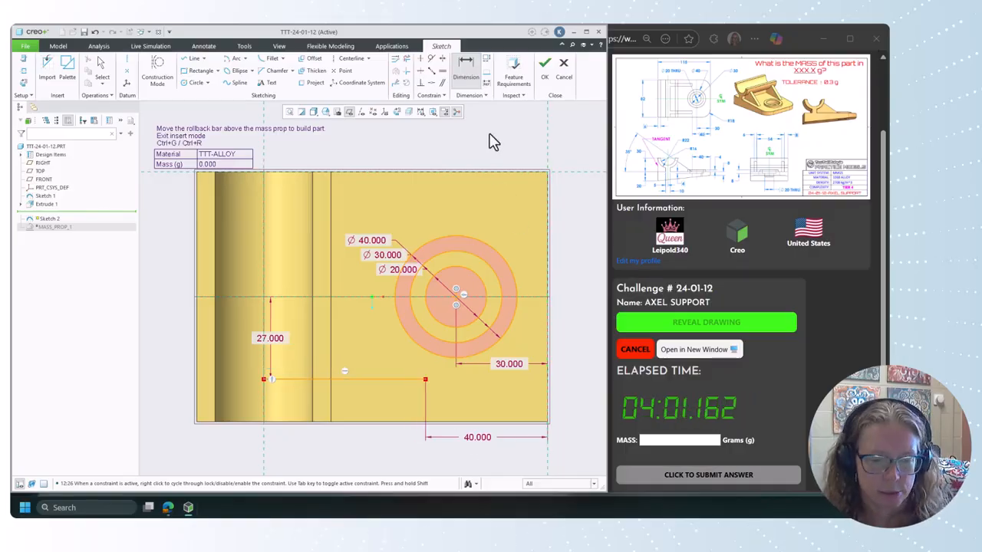
# Step: Finish the sketch on the base and hide the side profile sketch, Sketch 1
pyautogui.click(538, 99)
pyautogui.moveTo(212, 294)
pyautogui.mouseDown(button='middle')
pyautogui.moveTo(211, 256)
pyautogui.moveTo(201, 254)
pyautogui.mouseUp(button='middle')
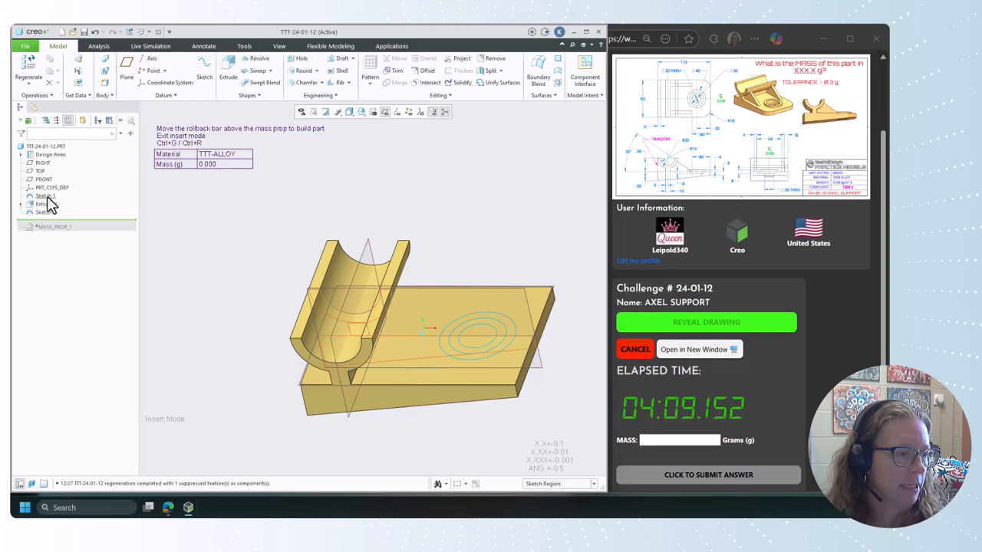
pyautogui.click(49, 197)
pyautogui.click(66, 178)
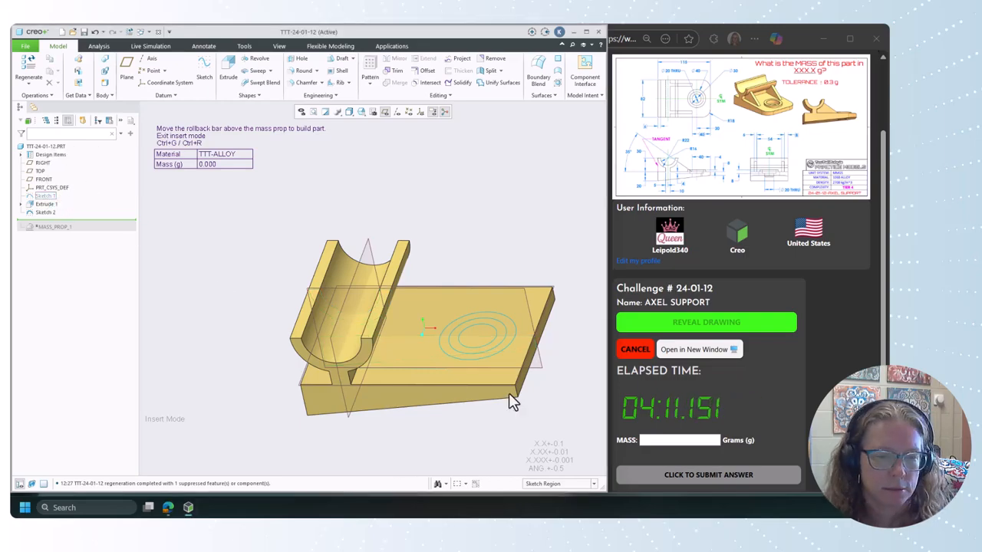
# Step: Extrude the innermost circle region as a material-removing cut down through the base
pyautogui.click(480, 337)
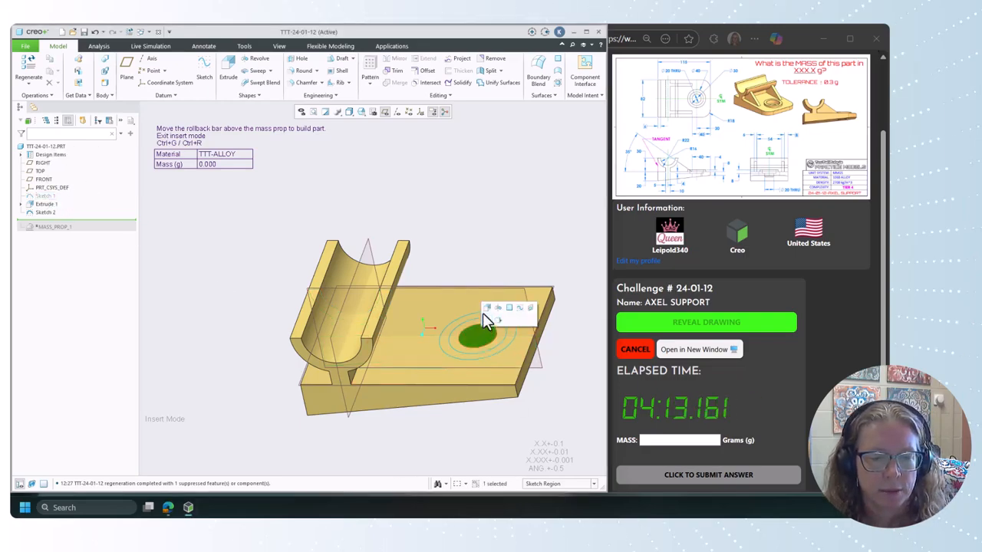
pyautogui.click(489, 310)
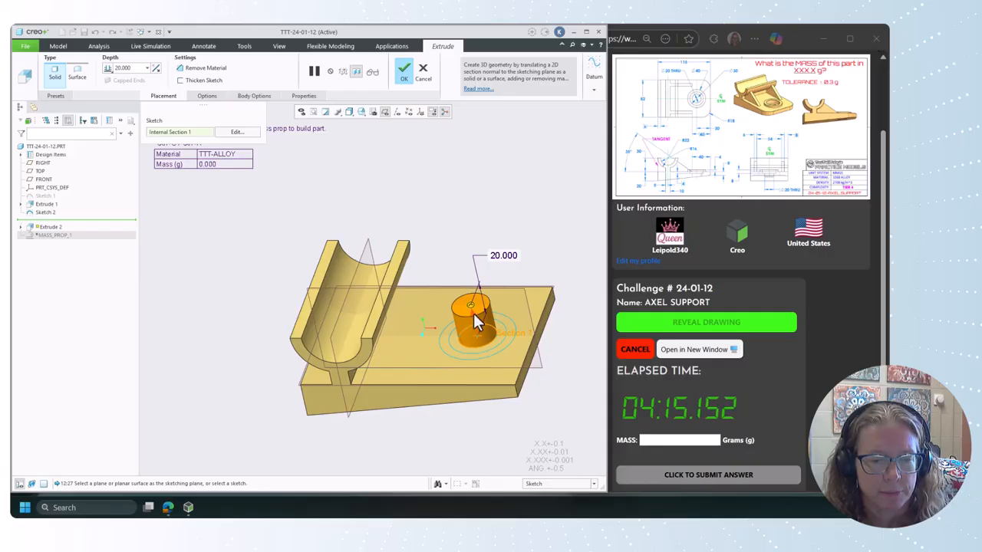
pyautogui.click(474, 320)
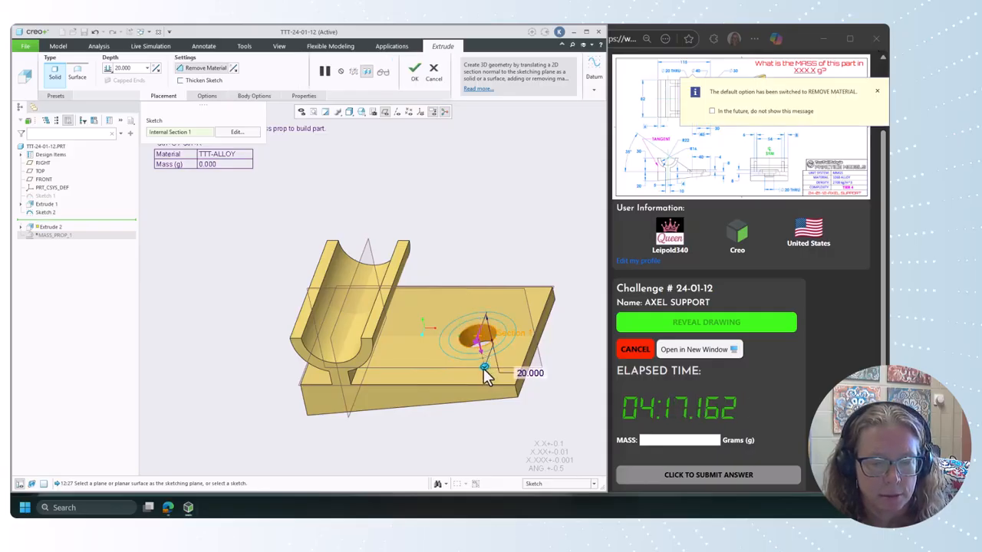
pyautogui.rightClick(484, 371)
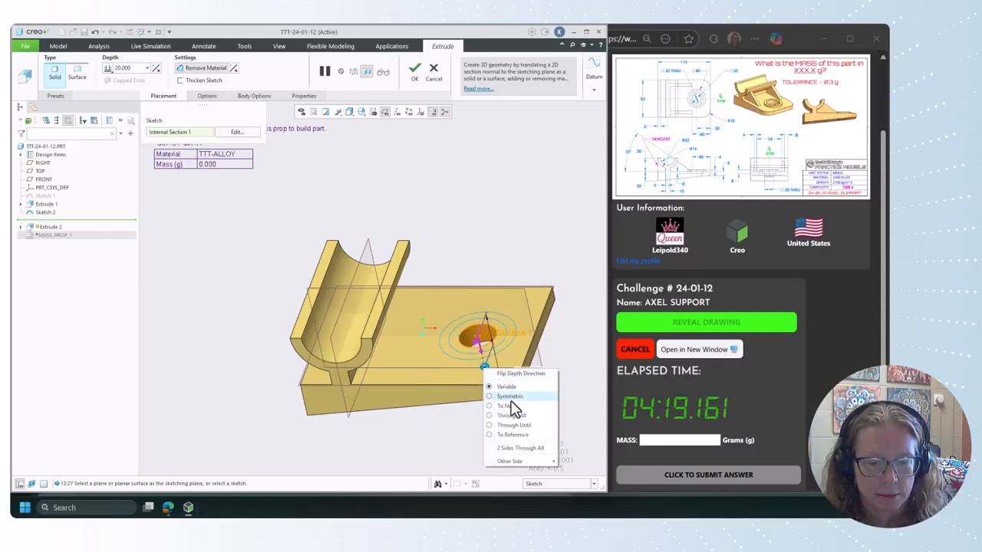
pyautogui.click(511, 406)
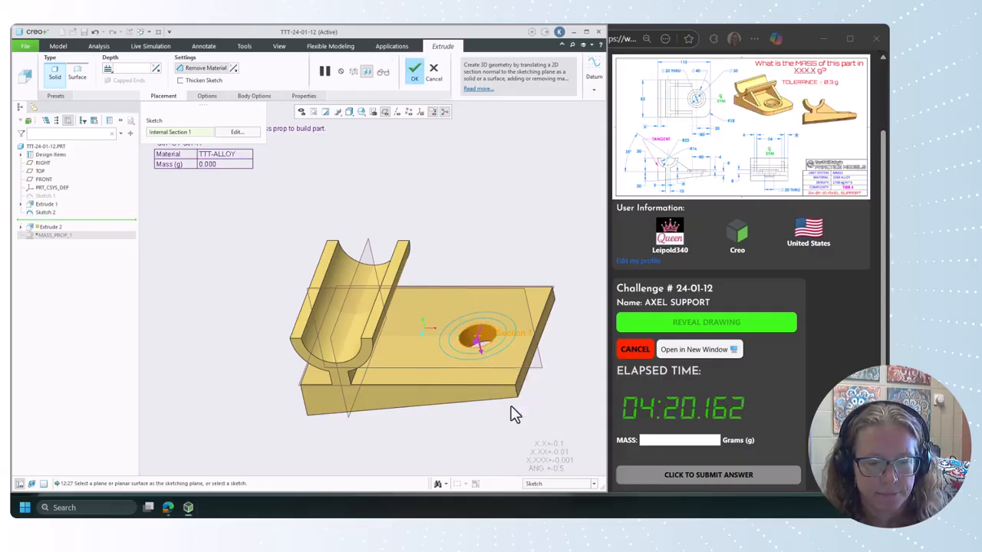
pyautogui.middleClick(468, 261)
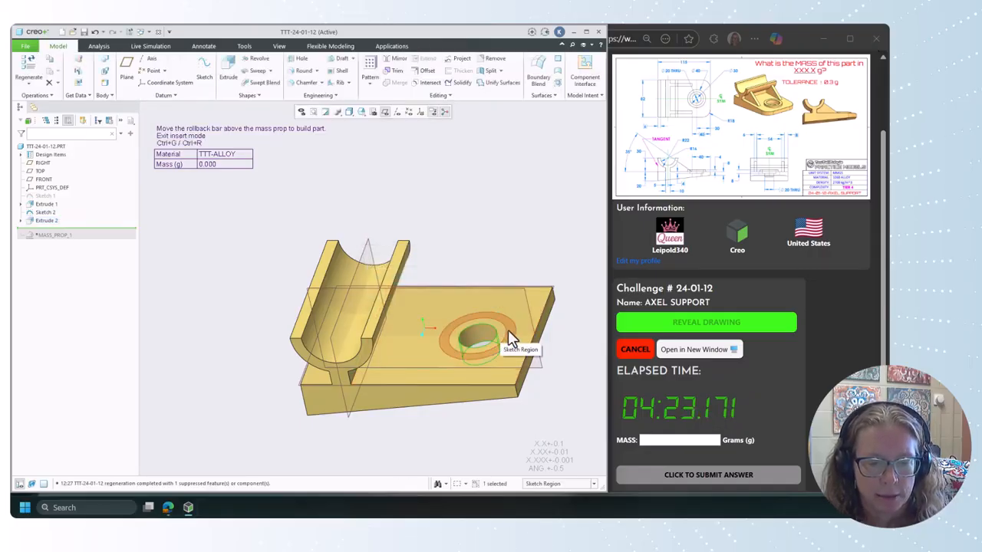
# Step: Extrude the outer ring region upward as a solid, 4 mm high
pyautogui.click(508, 330)
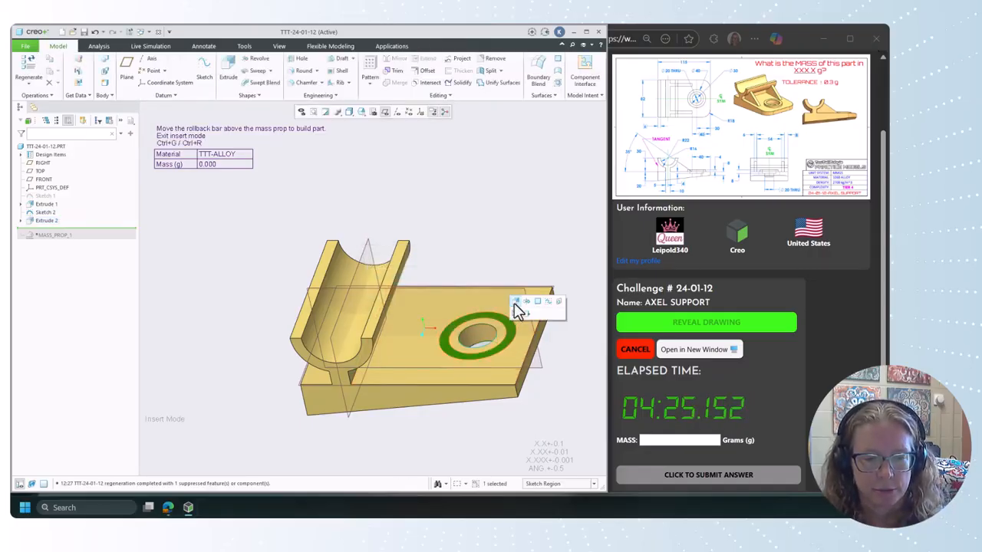
pyautogui.click(513, 305)
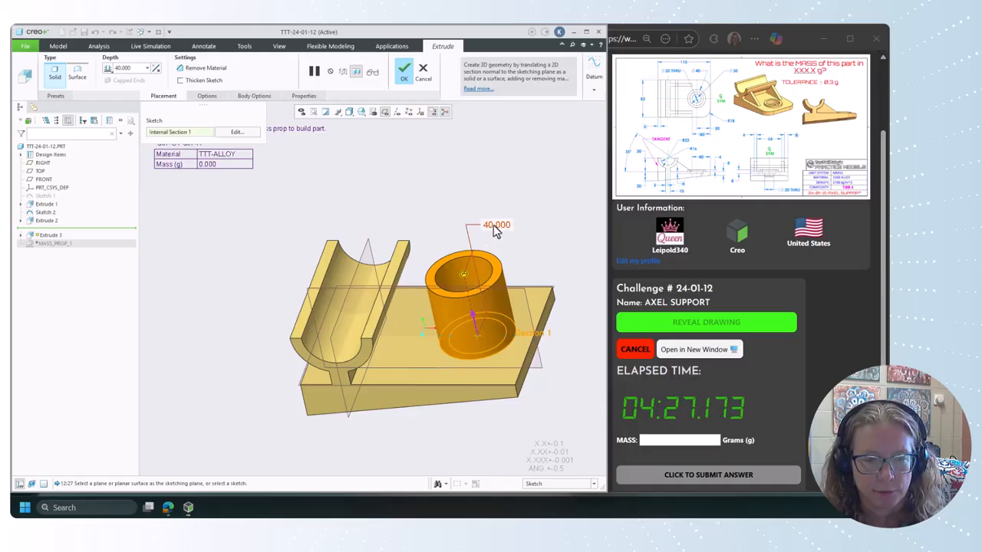
pyautogui.write('4')
pyautogui.press('Return')
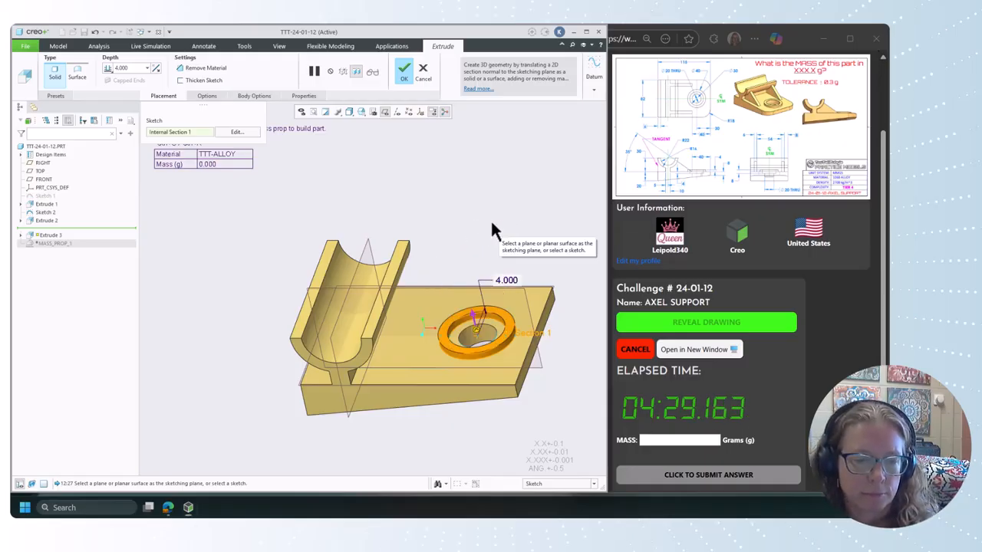
pyautogui.middleClick(494, 233)
# Step: Extrude the inner ring region around the hole as a material-removing cut, 4 mm deep into the base
pyautogui.click(499, 331)
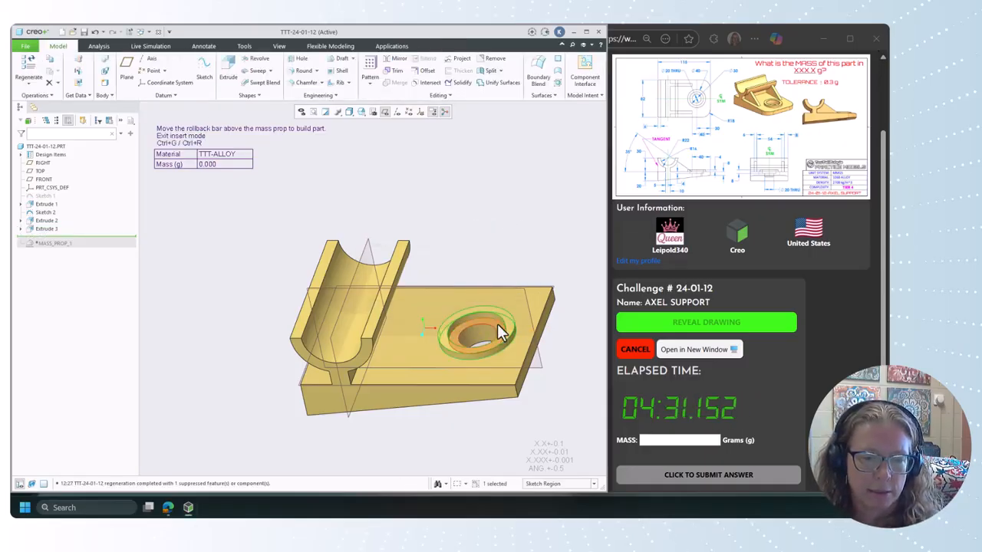
pyautogui.click(508, 299)
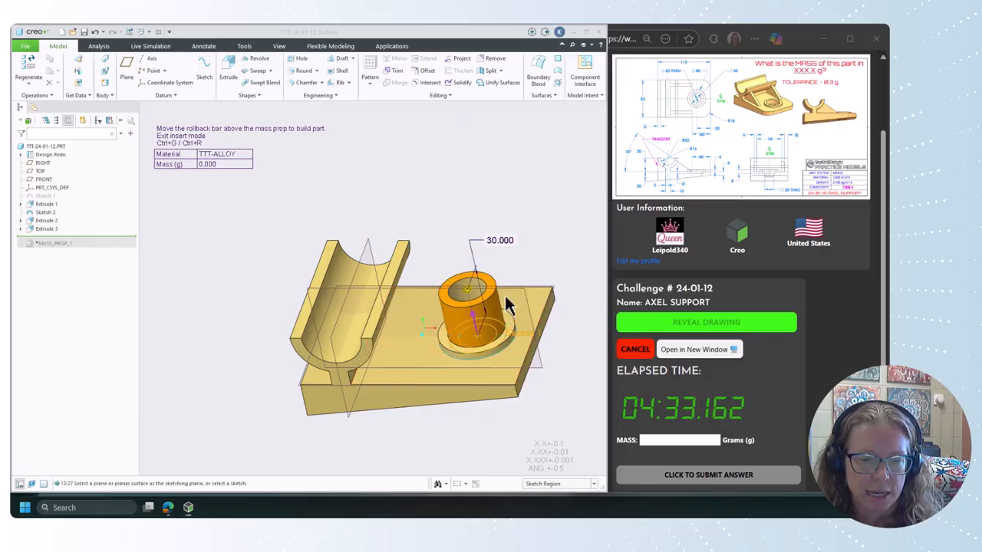
pyautogui.click(473, 319)
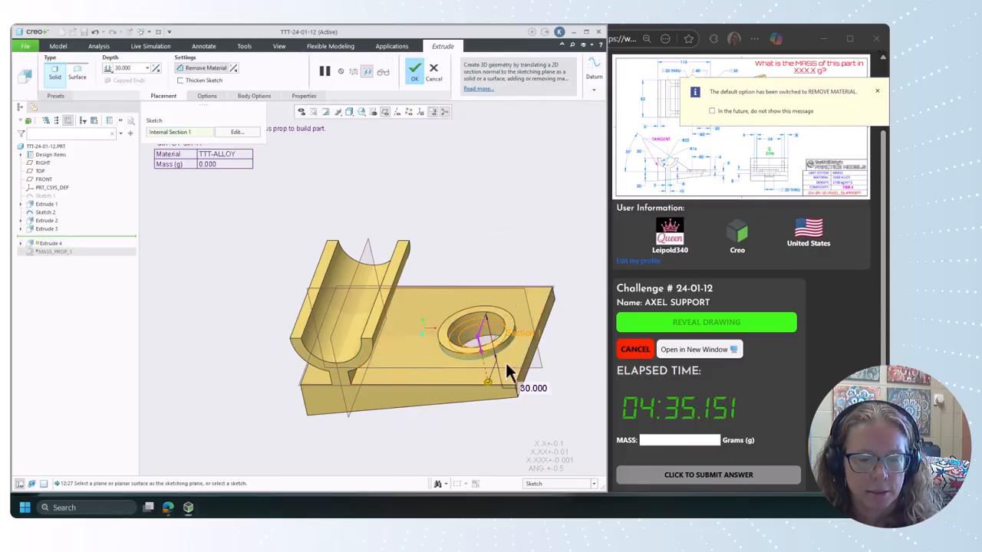
pyautogui.doubleClick(535, 389)
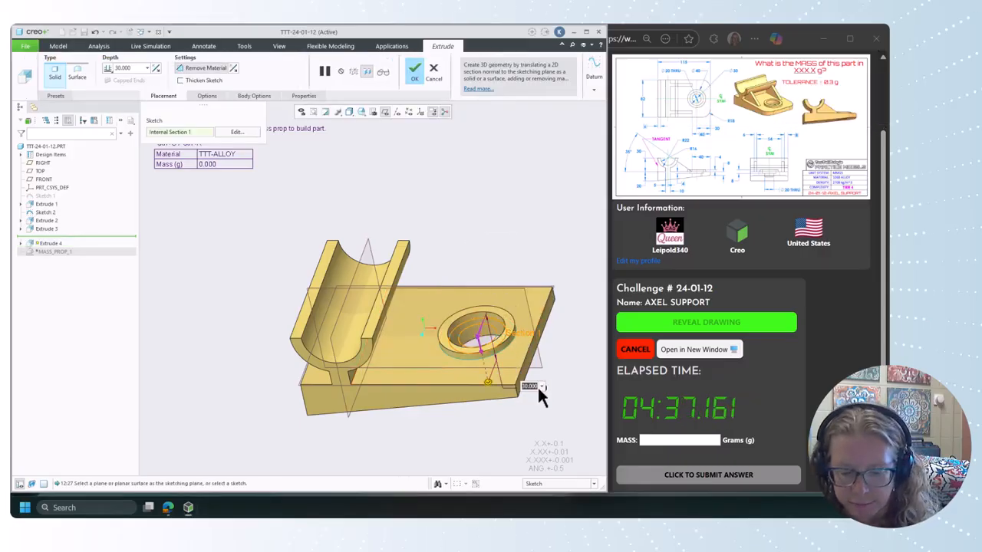
pyautogui.write('4')
pyautogui.press('Return')
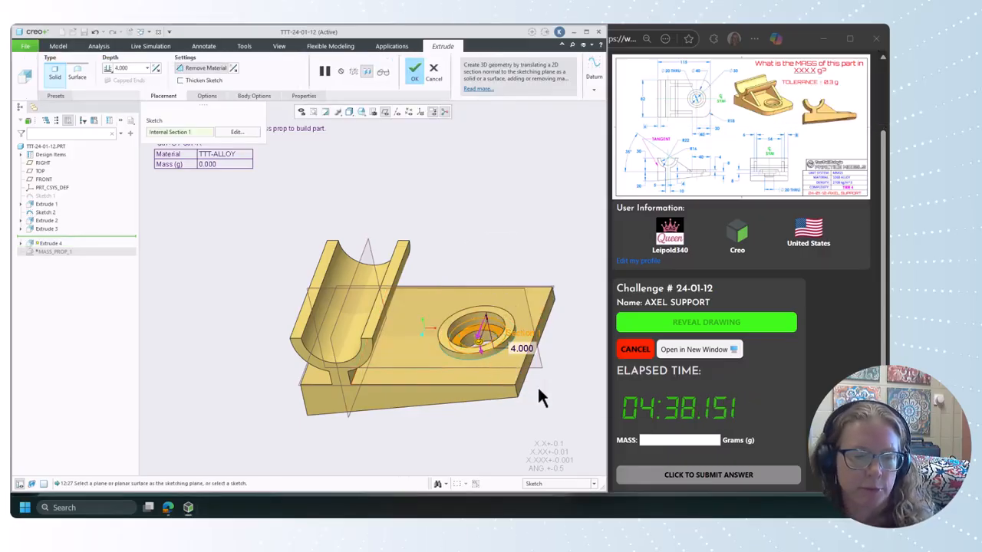
pyautogui.middleClick(451, 244)
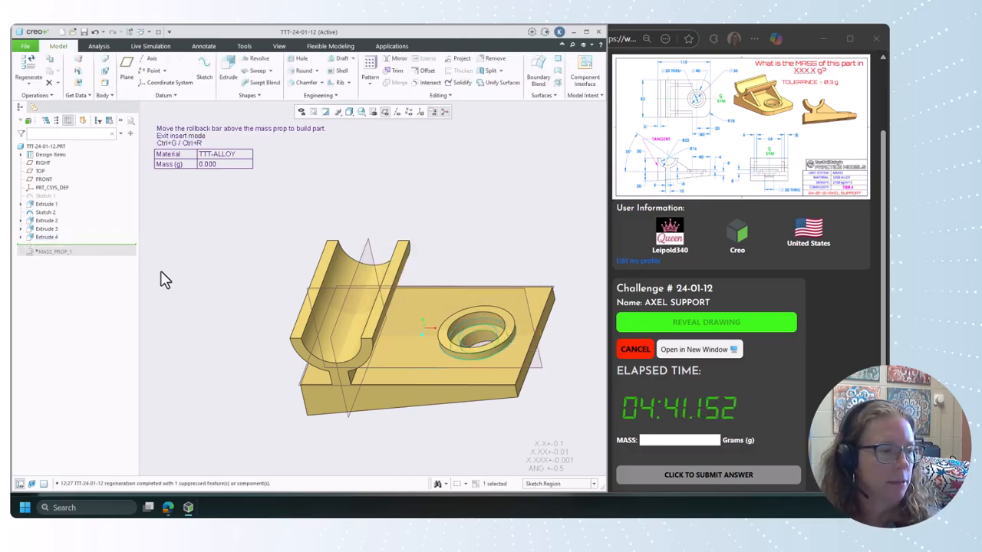
pyautogui.click(485, 442)
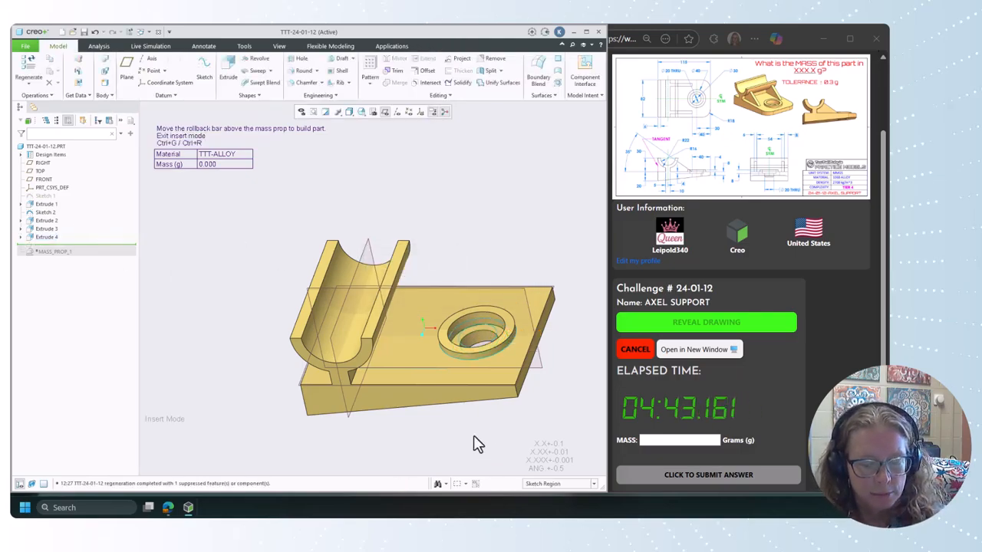
# Step: Hide the datum plane display and create a datum plane through the horizontal Sketch 2 line, parallel to the FRONT plane
pyautogui.press('p')
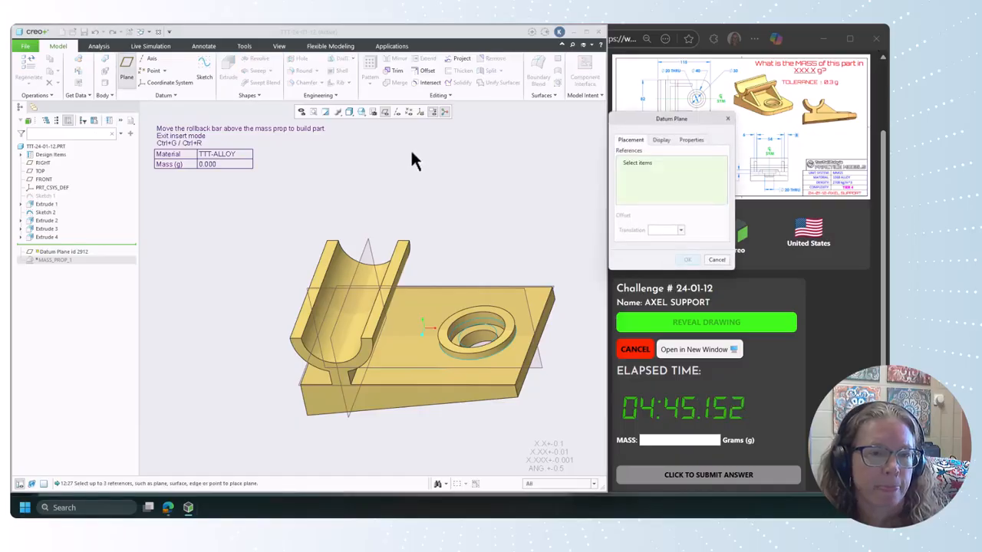
pyautogui.click(715, 260)
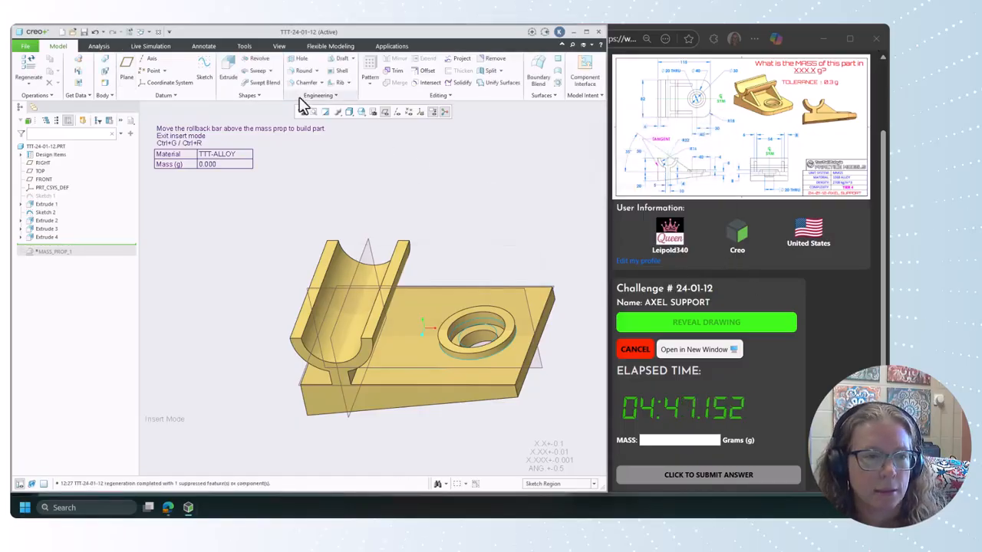
pyautogui.click(385, 112)
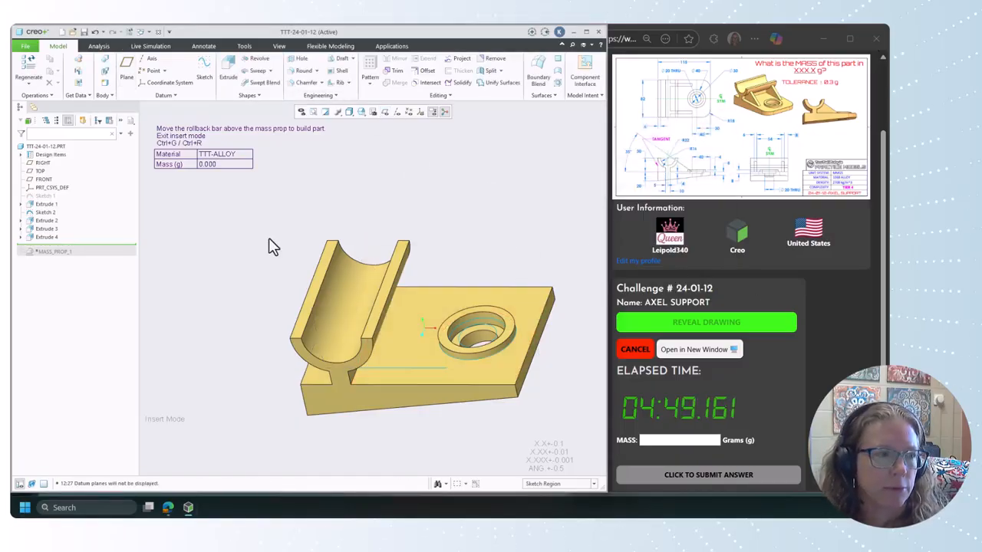
pyautogui.click(126, 71)
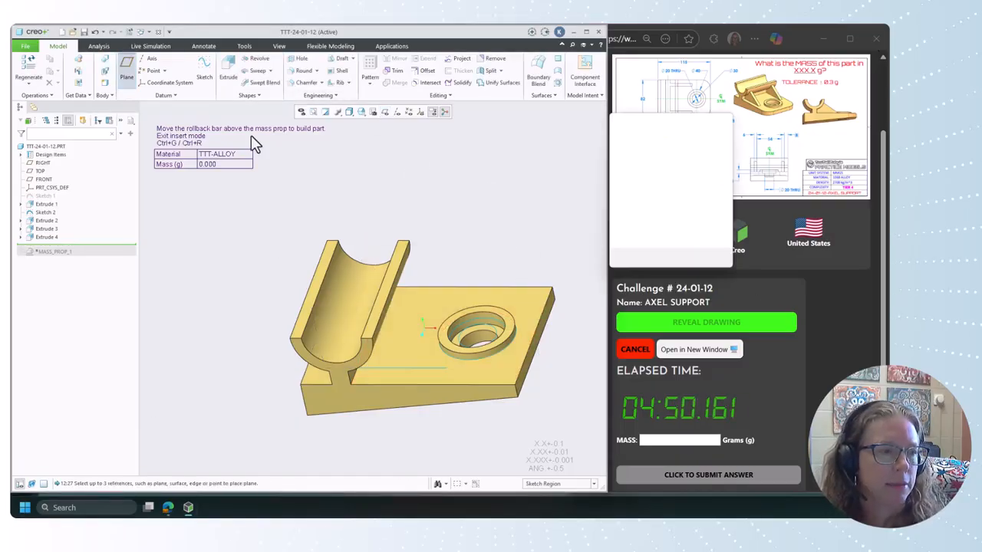
pyautogui.click(386, 372)
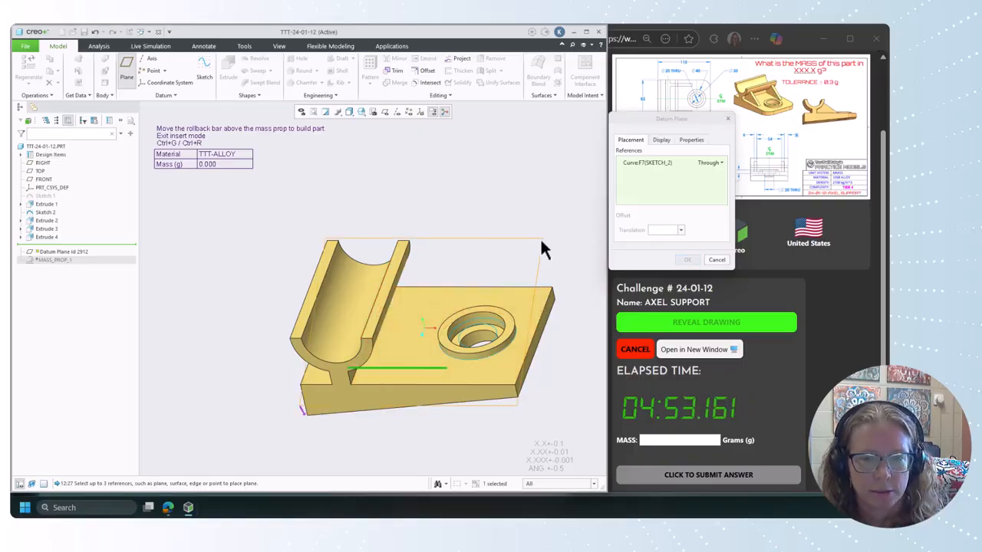
pyautogui.keyDown('ctrl'); pyautogui.click(46, 180); pyautogui.keyUp('ctrl')
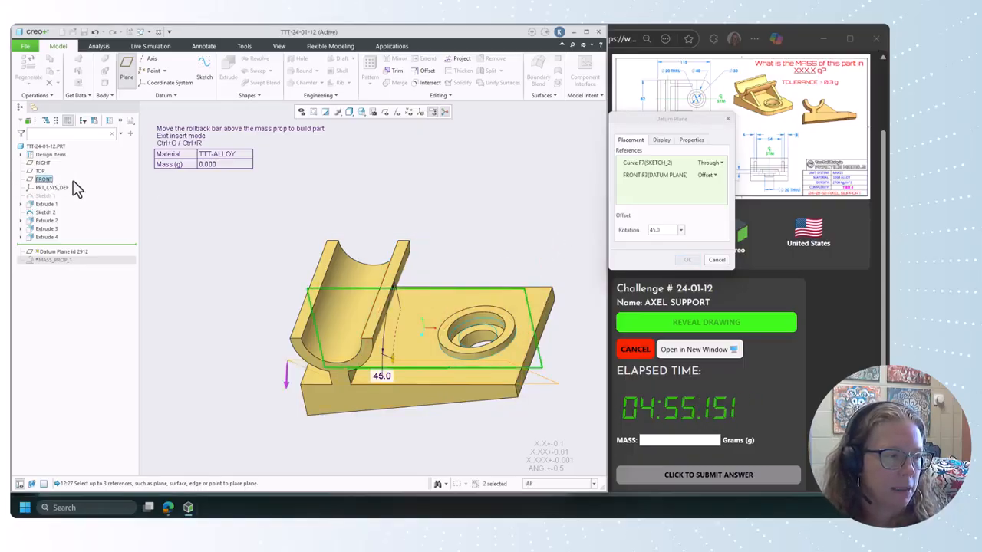
pyautogui.click(717, 164)
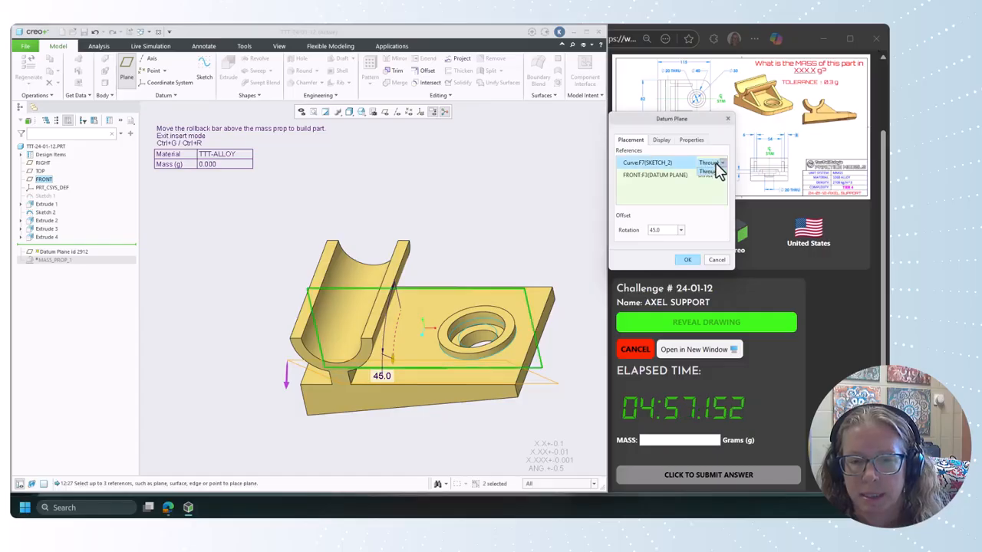
pyautogui.click(706, 172)
pyautogui.click(709, 177)
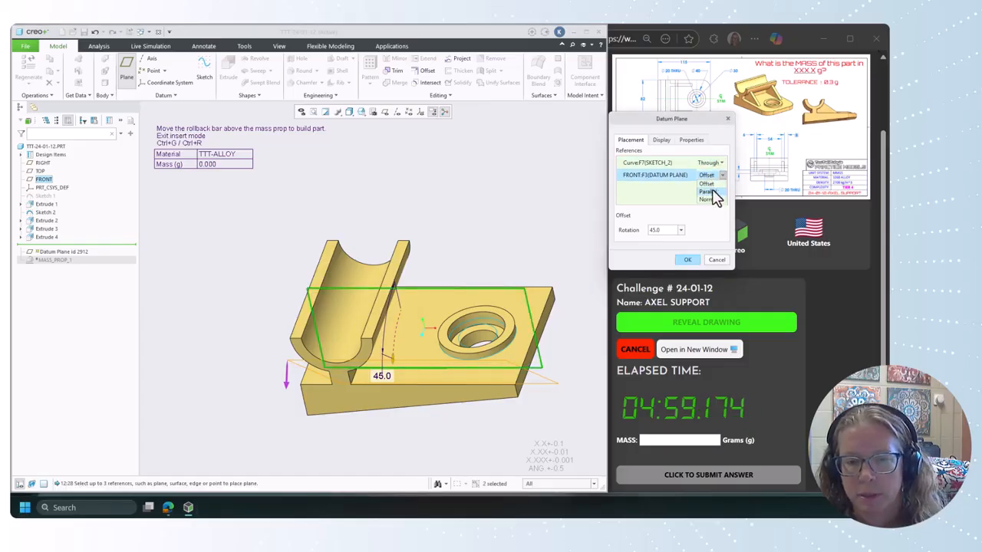
pyautogui.click(712, 193)
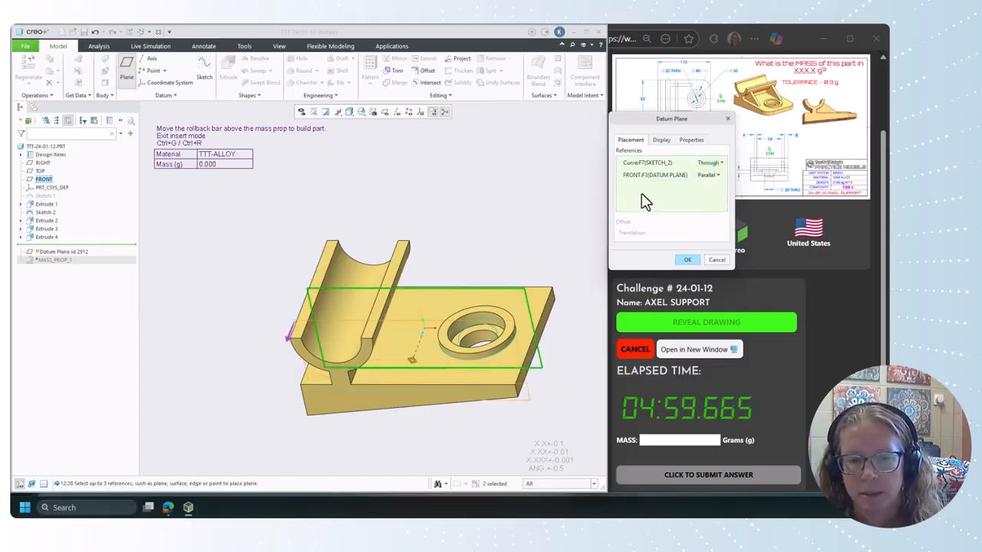
pyautogui.click(689, 260)
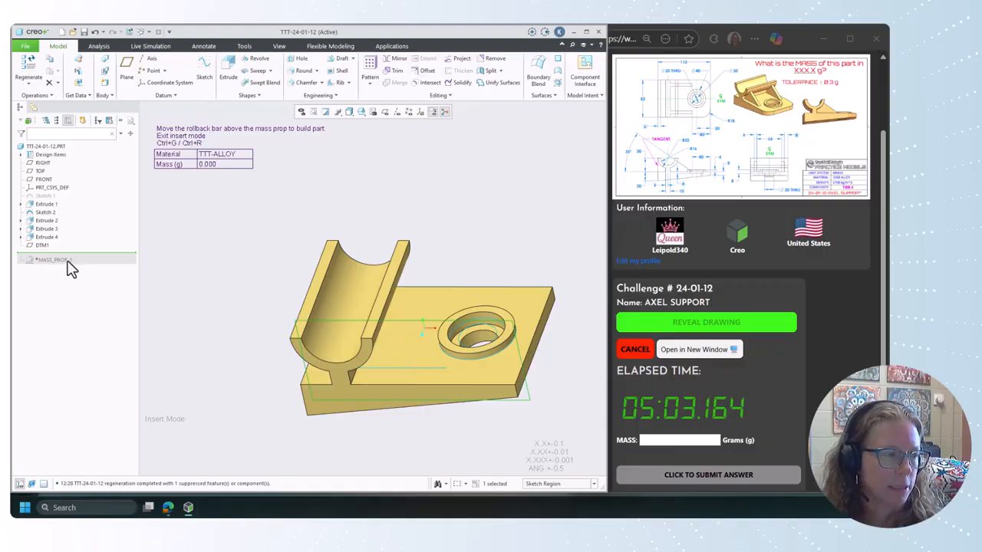
# Step: Sketch a slanted line on the new datum plane from the cradle's outer arc to the free end of the horizontal line
pyautogui.click(203, 69)
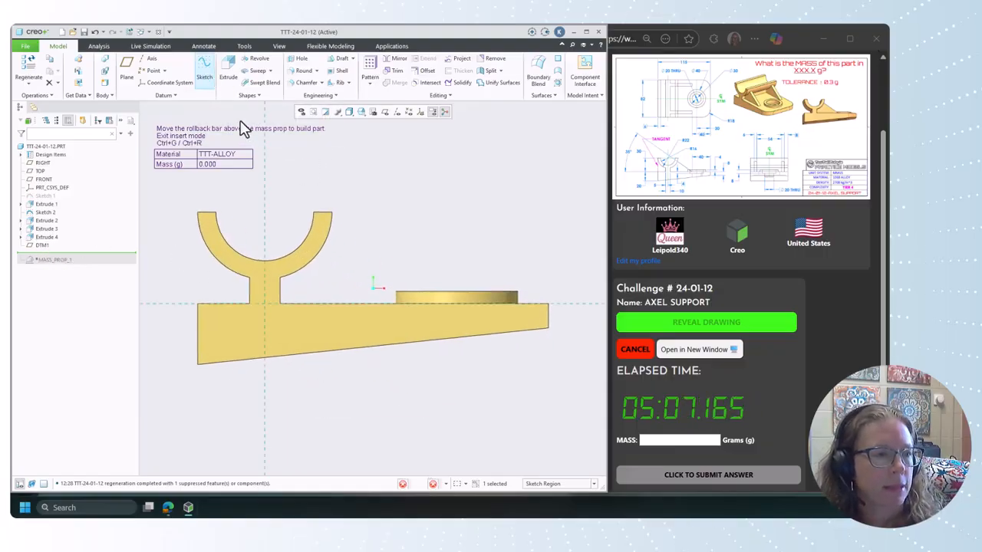
pyautogui.click(193, 61)
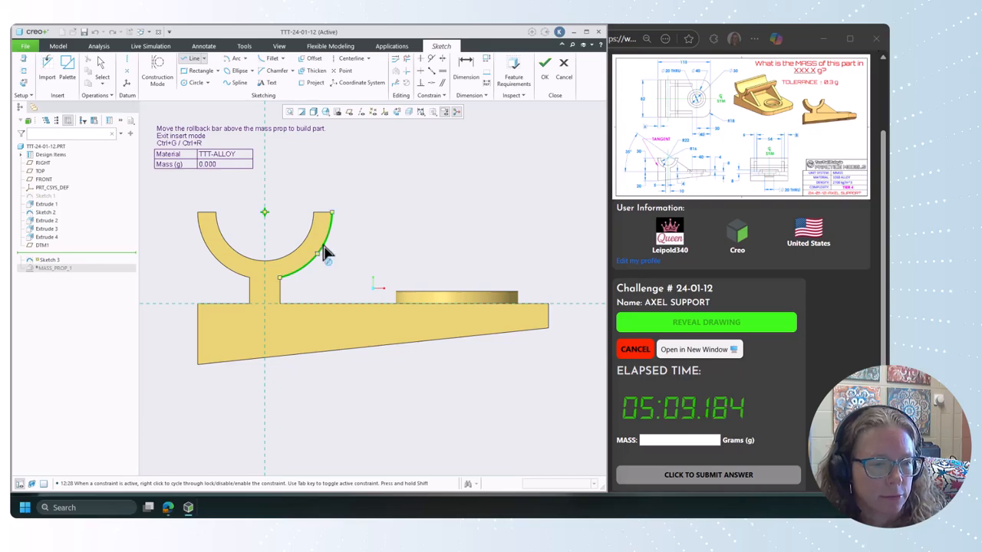
pyautogui.click(327, 244)
pyautogui.moveTo(411, 305); pyautogui.dragTo(407, 334, button='middle')
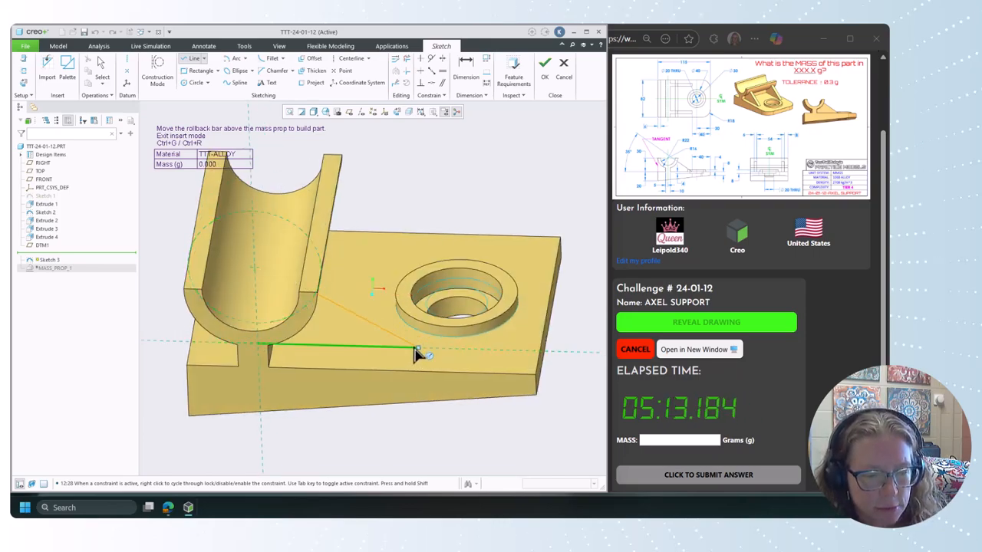
pyautogui.click(416, 350)
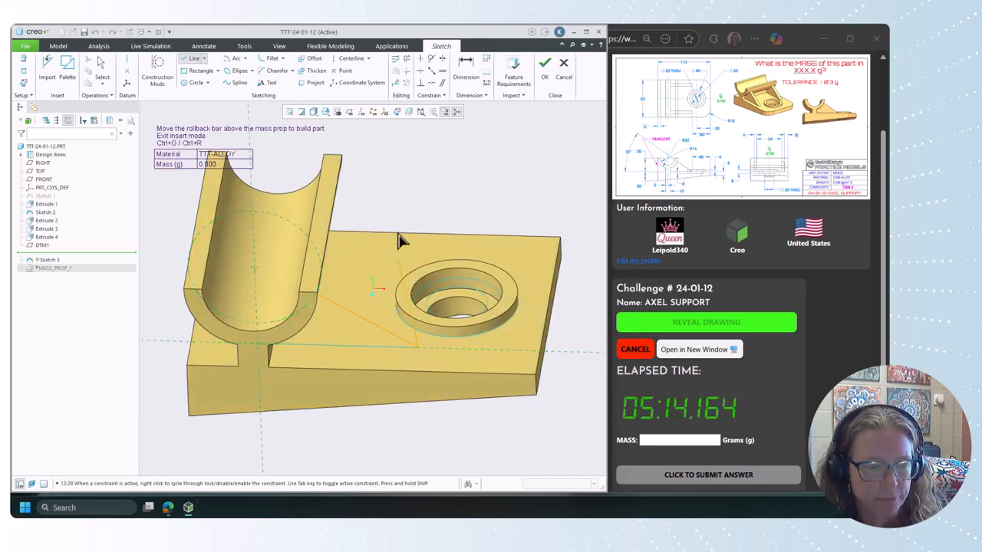
pyautogui.middleClick(404, 190)
pyautogui.moveTo(426, 195); pyautogui.dragTo(428, 180, button='middle')
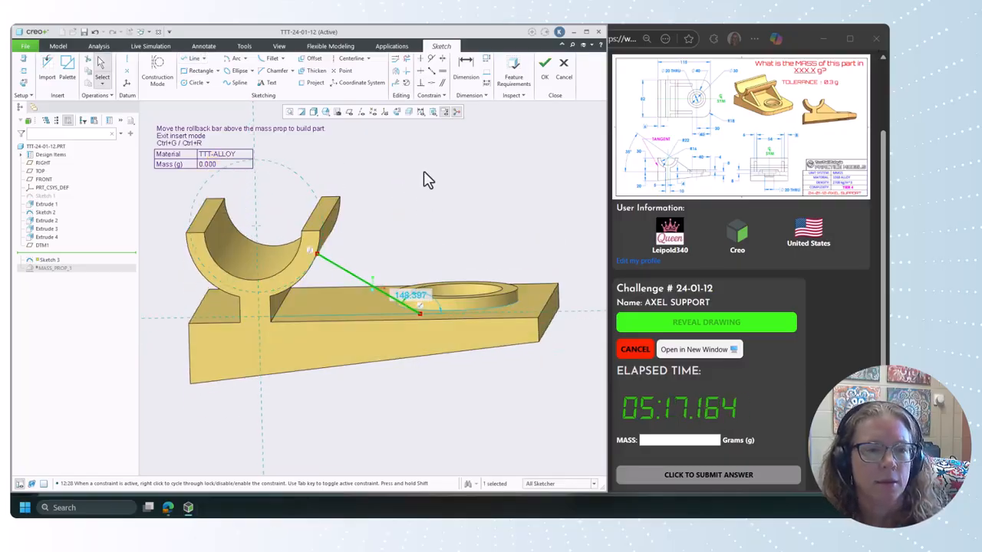
# Step: Dimension the slanted line at 35 degrees to the top of the base and finish the sketch
pyautogui.click(399, 113)
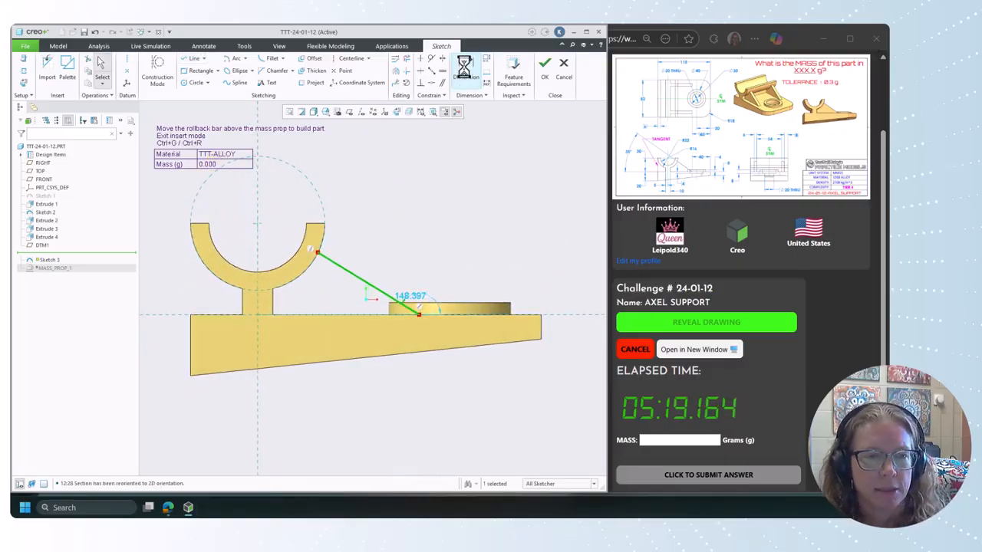
pyautogui.click(362, 315)
pyautogui.middleClick(347, 297)
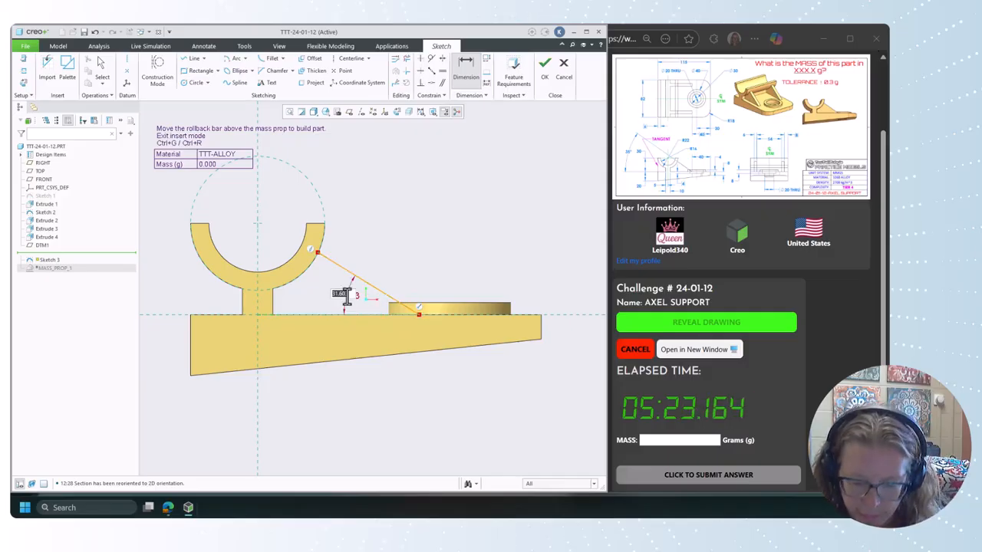
pyautogui.write('35')
pyautogui.press('Return')
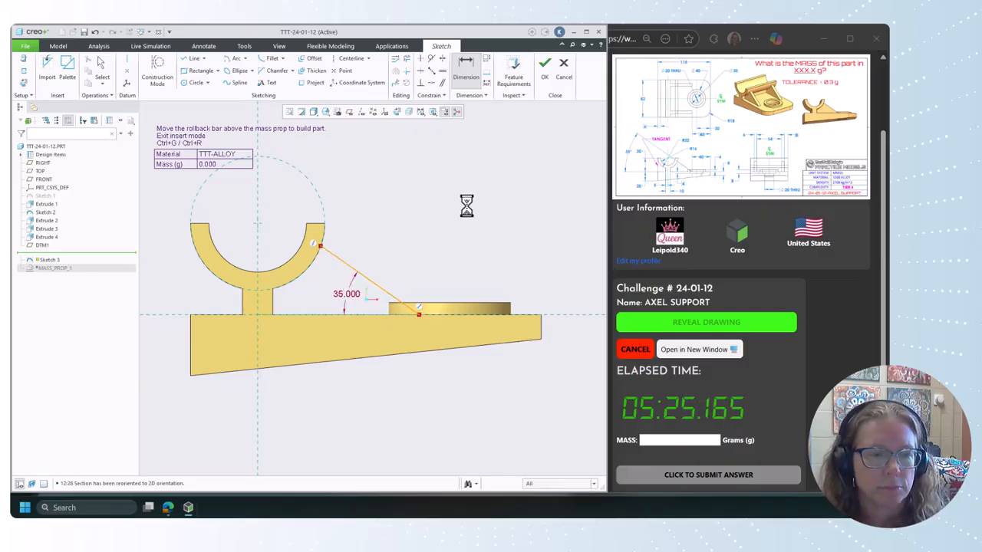
pyautogui.click(544, 77)
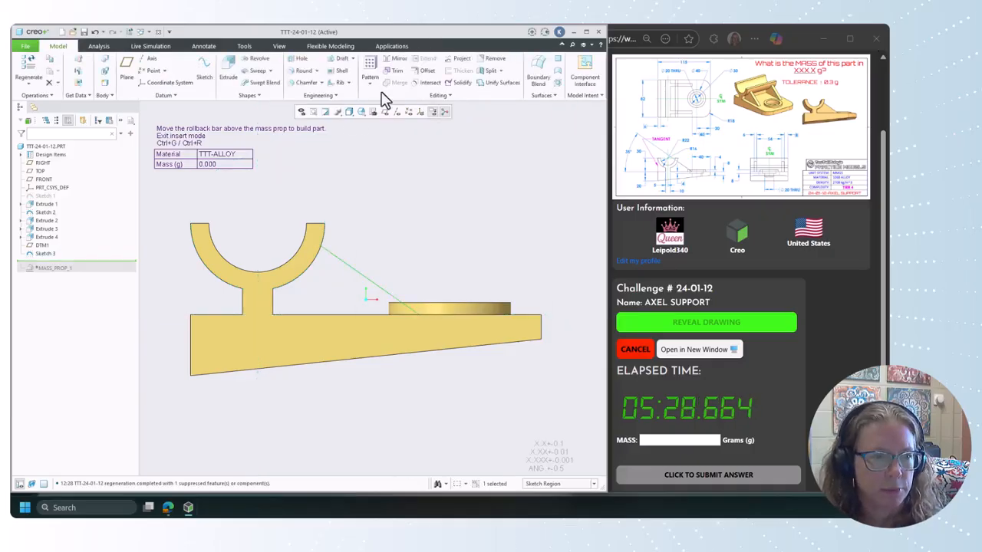
# Step: Create a profile rib from the slanted line, 6 mm wide, with its thickness entirely on the outer side of the sketch plane
pyautogui.click(338, 83)
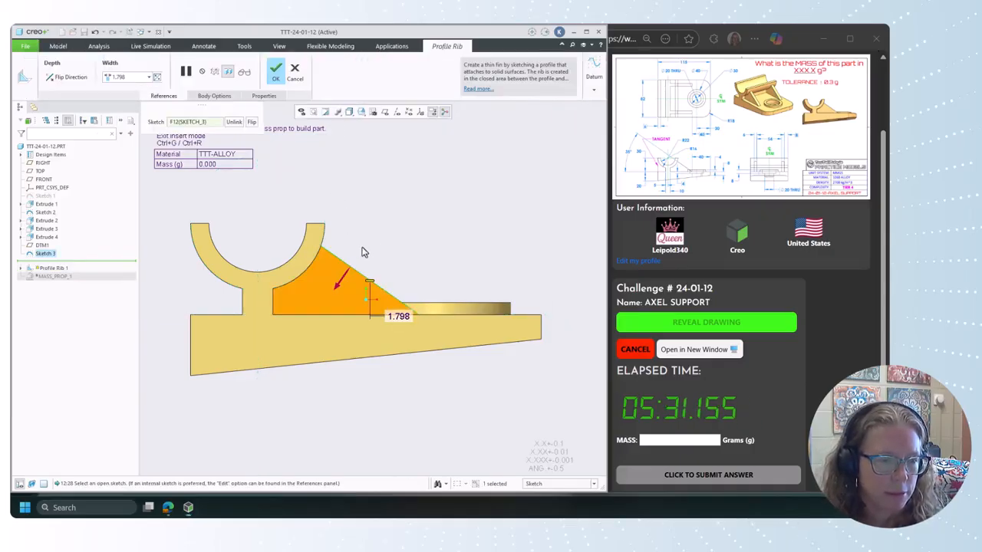
pyautogui.hotkey('ctrl', 'd')
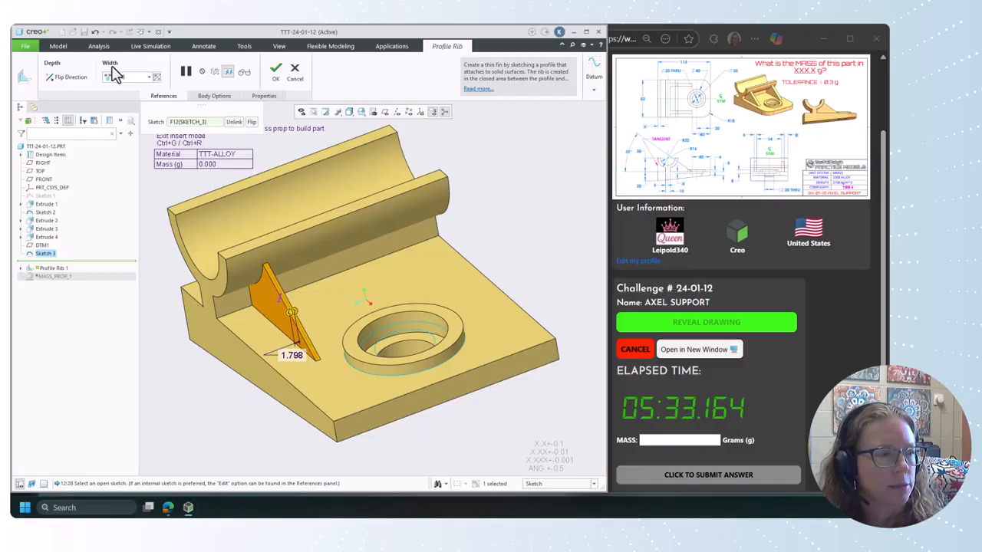
pyautogui.write('6')
pyautogui.press('Return')
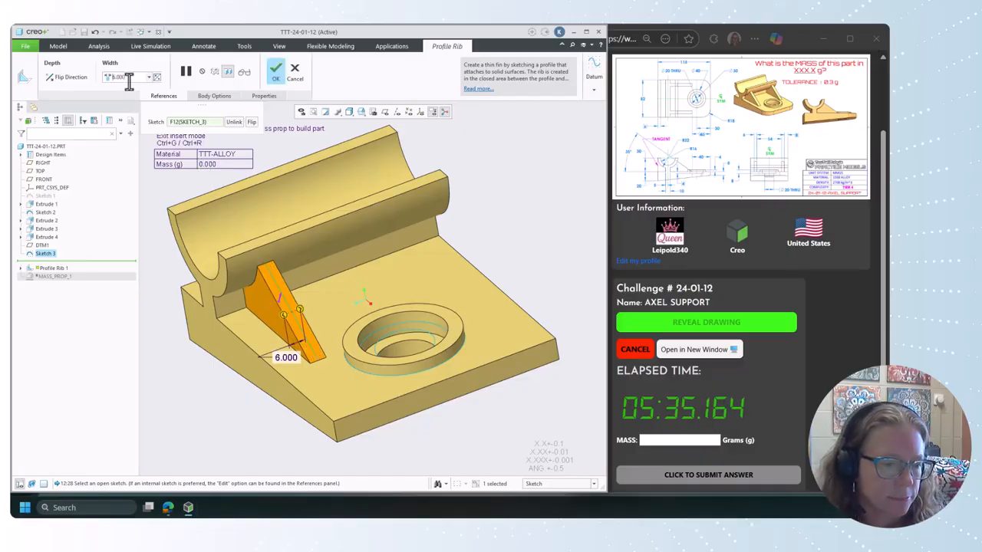
pyautogui.click(157, 78)
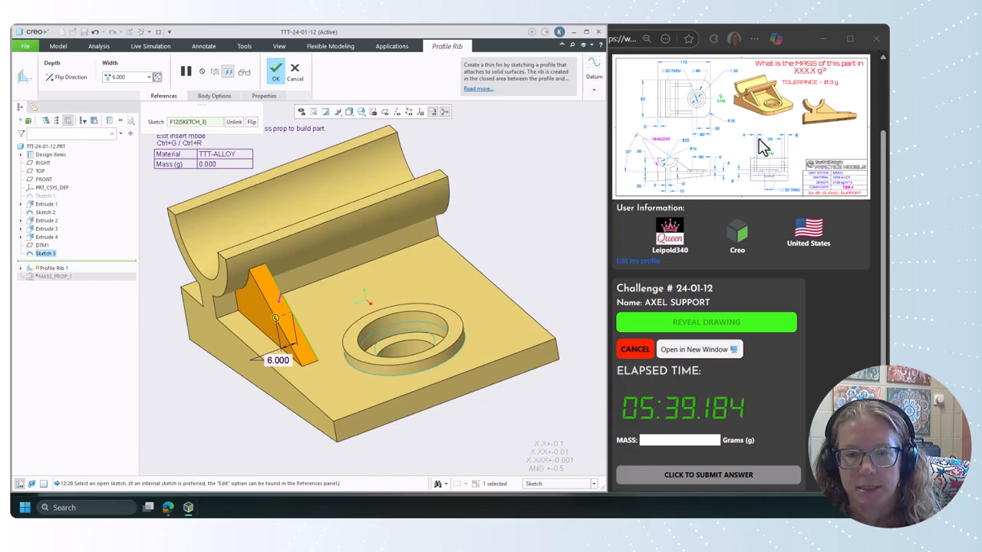
pyautogui.click(275, 73)
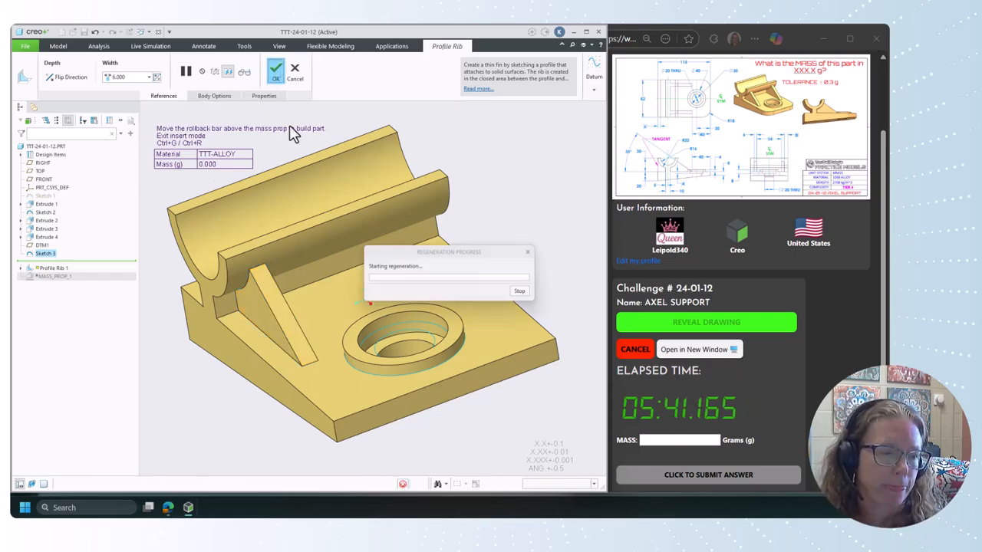
# Step: Mirror the profile rib about the FRONT plane
pyautogui.click(47, 264)
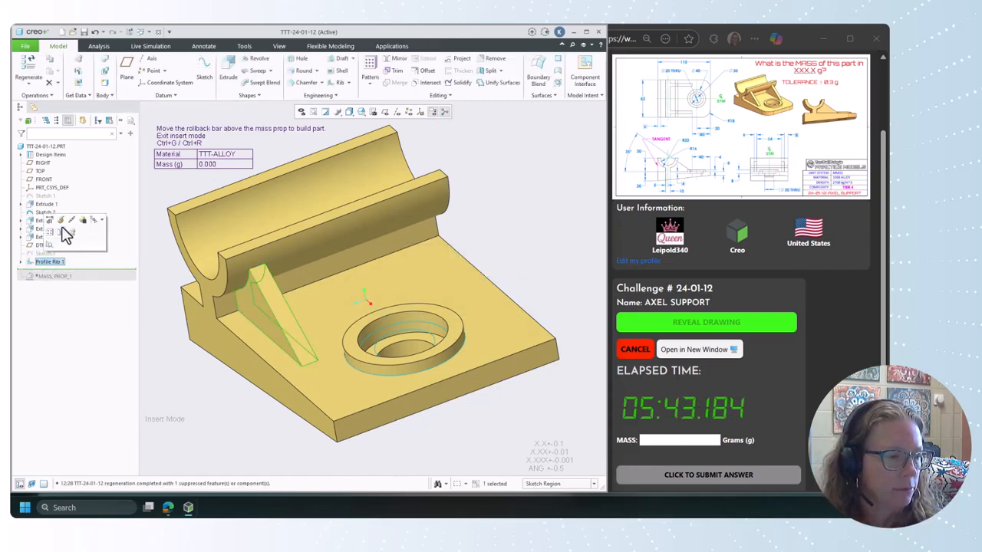
pyautogui.click(83, 220)
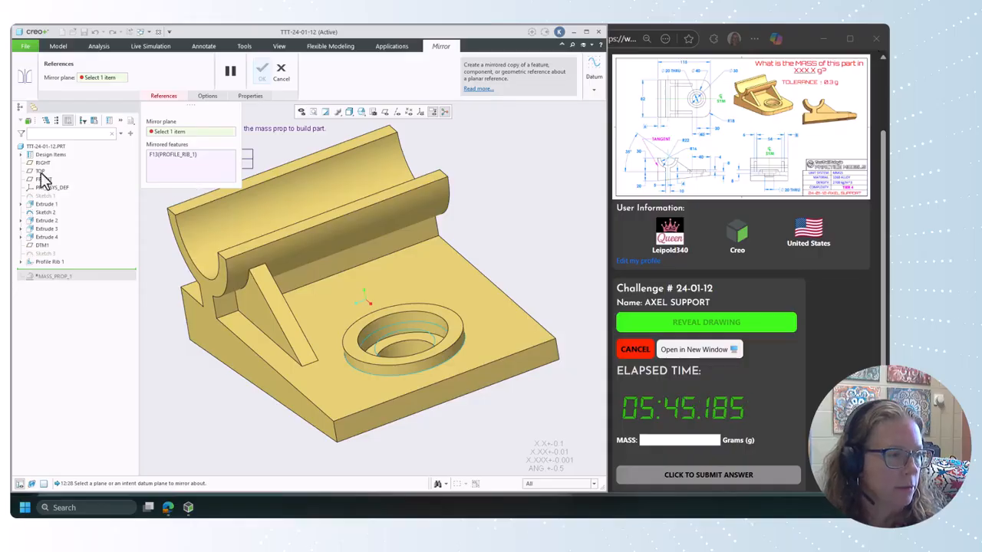
pyautogui.click(44, 178)
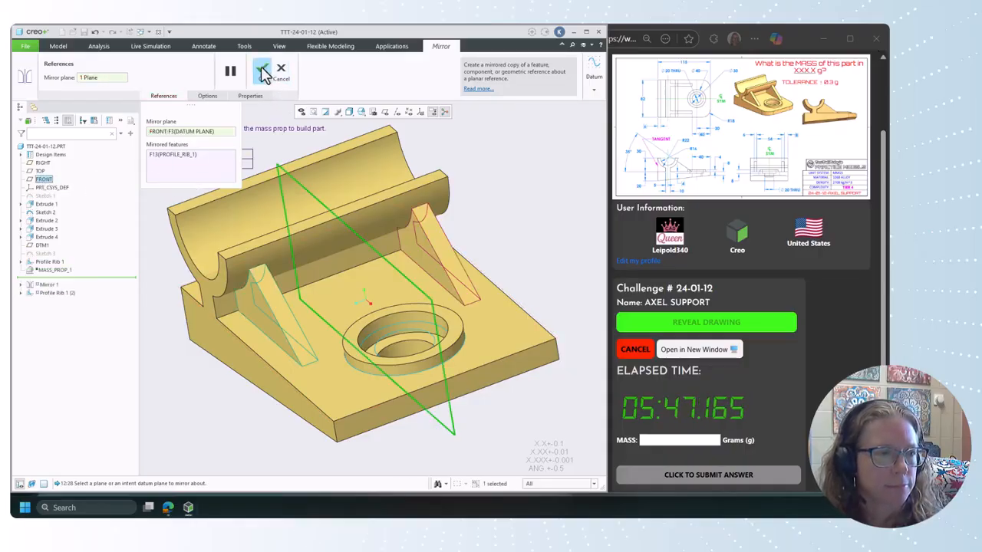
pyautogui.click(262, 71)
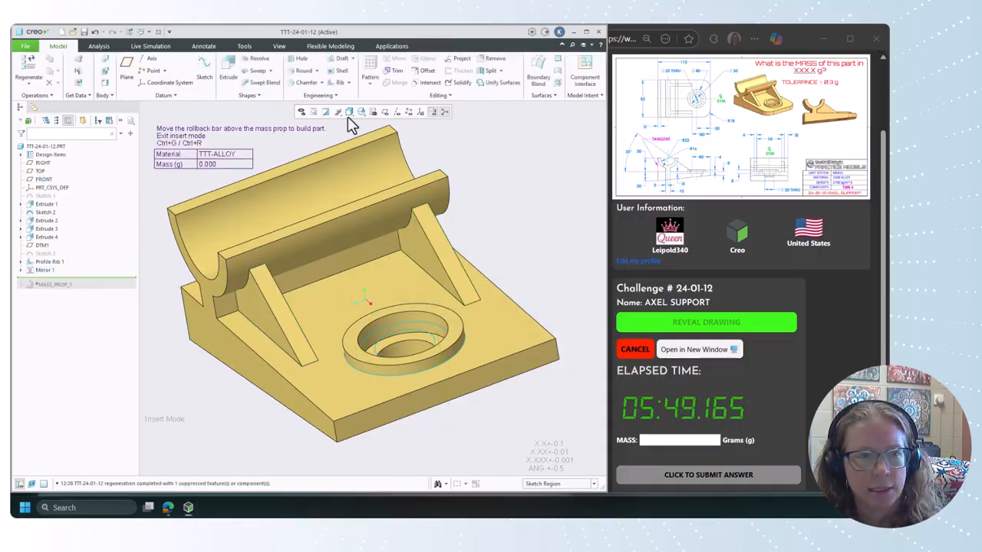
# Step: Round the two vertical corner edges at the free end of the base plate with an 18 mm radius
pyautogui.click(303, 71)
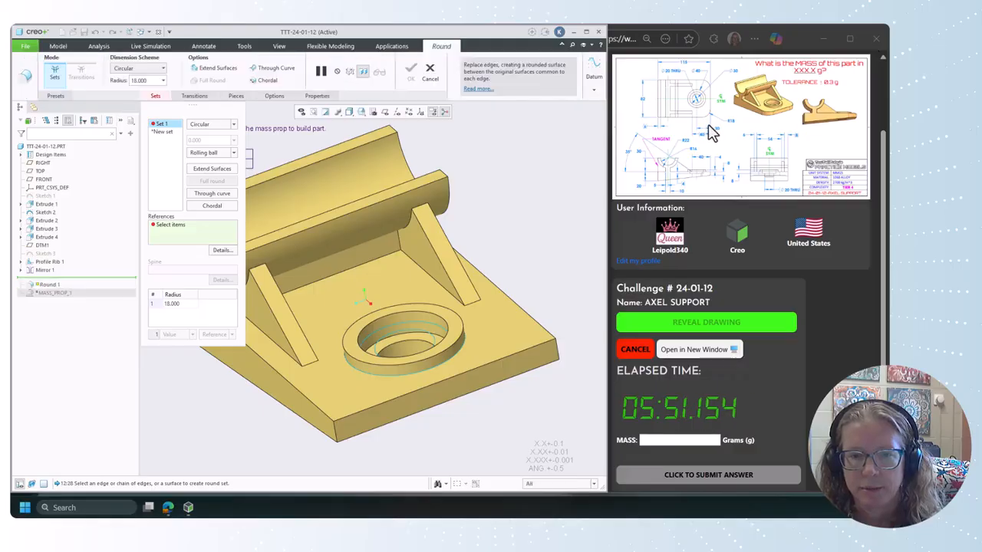
pyautogui.click(335, 434)
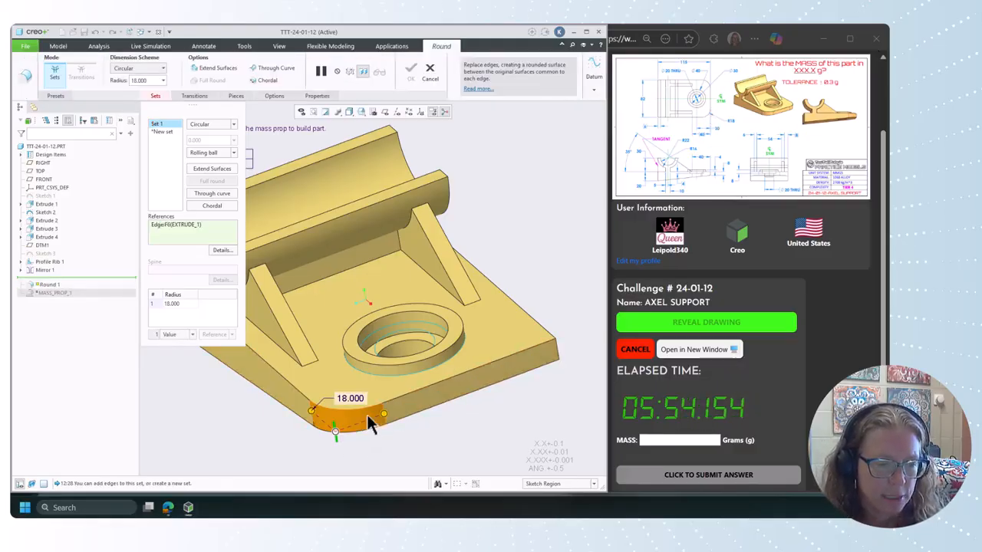
pyautogui.keyDown('ctrl'); pyautogui.click(558, 352); pyautogui.keyUp('ctrl')
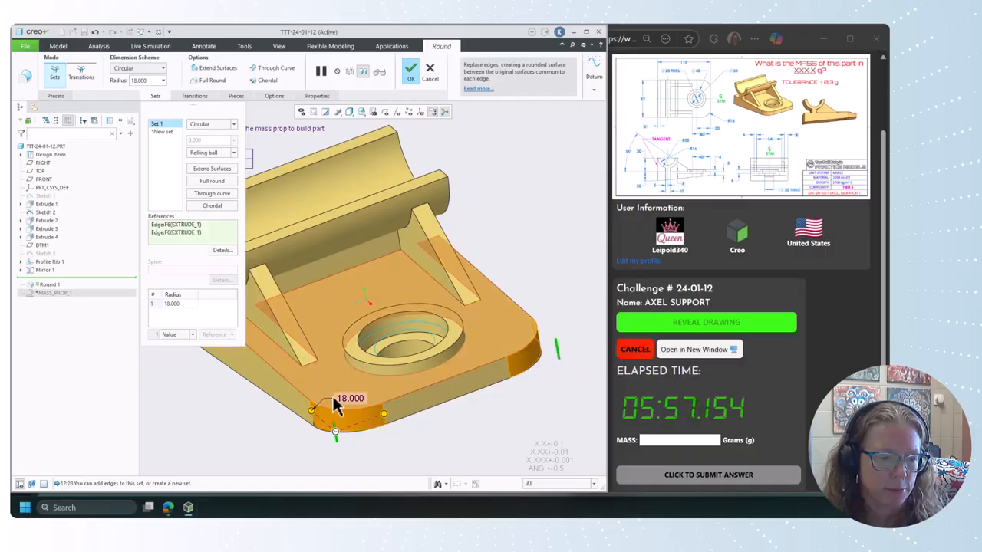
pyautogui.click(414, 71)
pyautogui.click(486, 194)
# Step: Move the rollback bar below the MASS_PROP_1 feature and regenerate the part to update its mass
pyautogui.hotkey('ctrl', 'd')
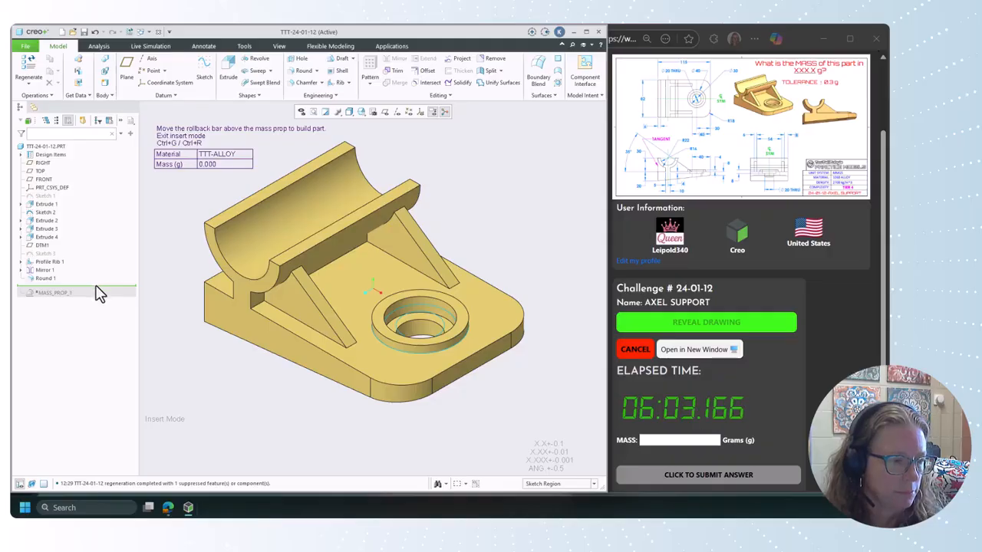
pyautogui.moveTo(102, 292); pyautogui.dragTo(102, 299)
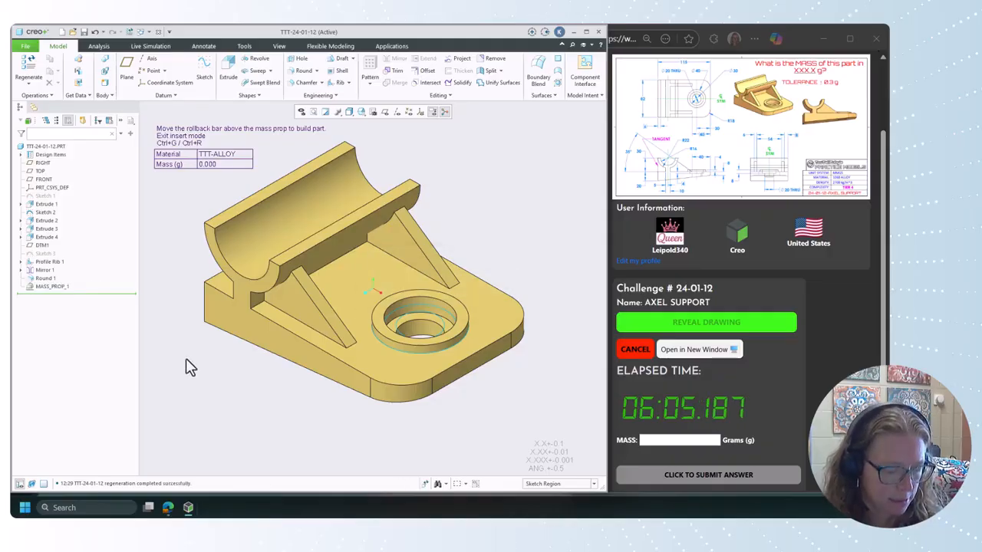
pyautogui.hotkey('ctrl', 'g')
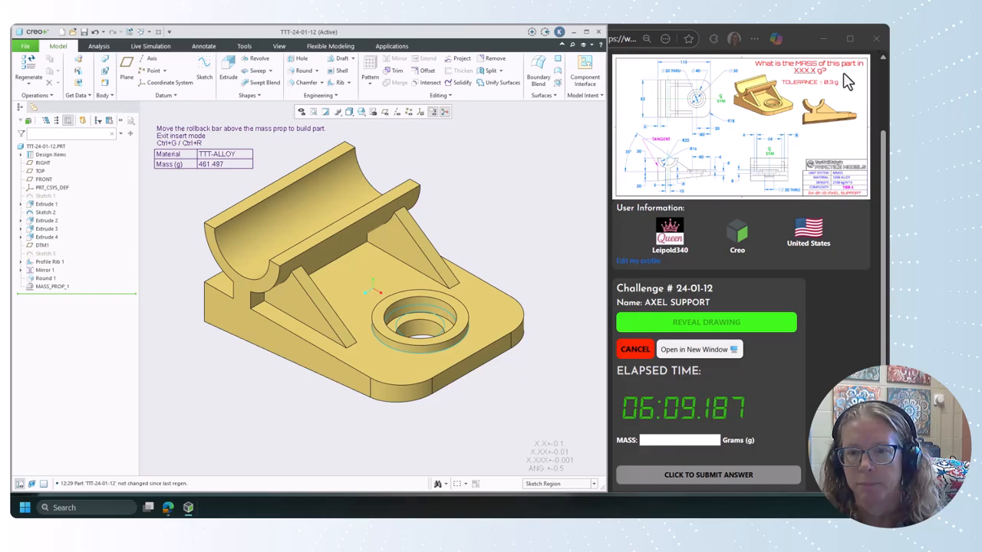
# Step: Switch to the challenge page in the browser and submit 461.5 grams as the mass answer
pyautogui.click(659, 439)
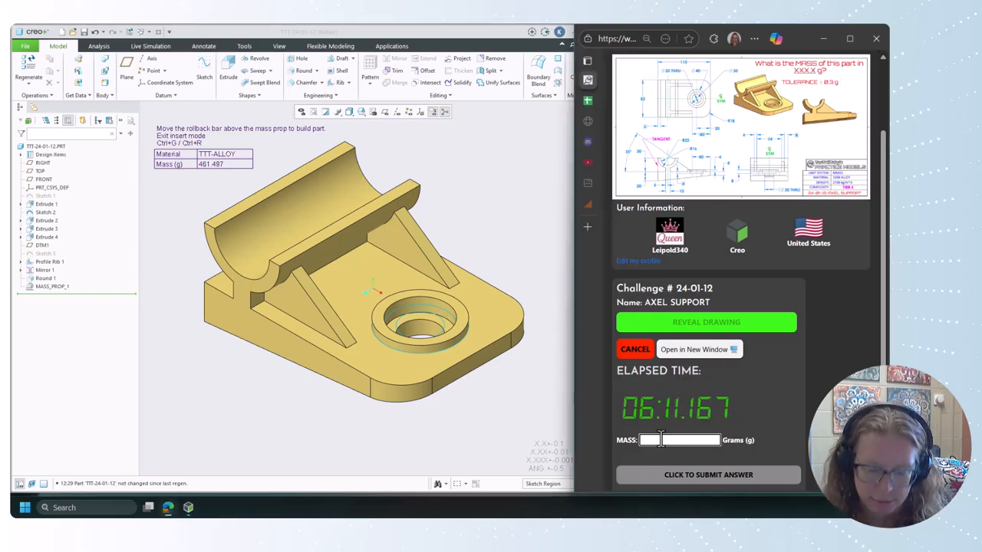
pyautogui.write('461.5')
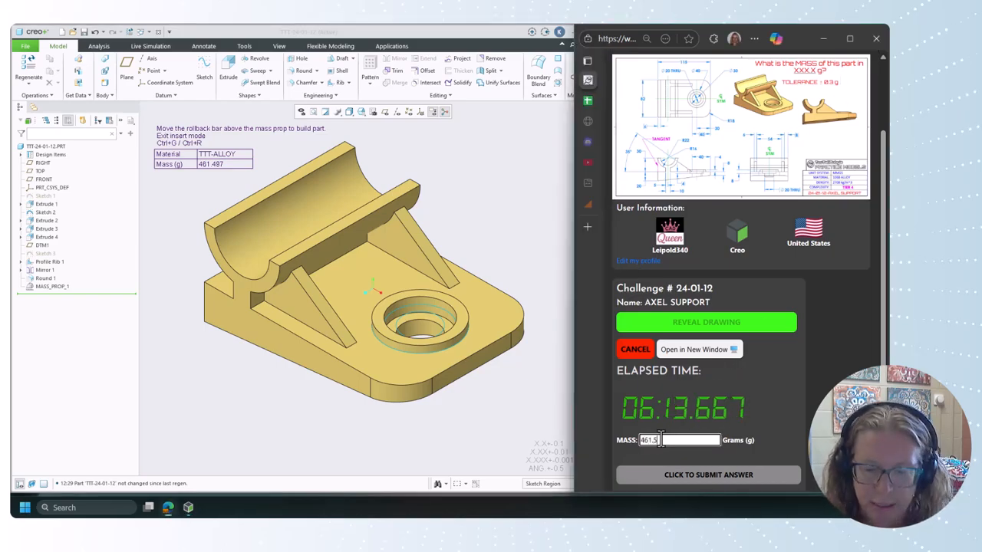
pyautogui.press('Return')
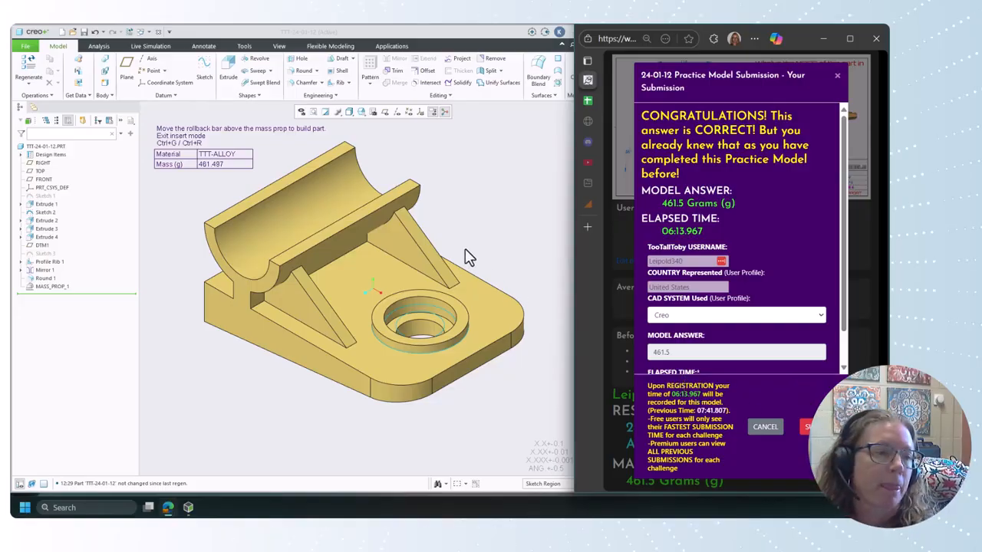
# Step: Switch back to Creo, hide Sketch 2 in the model and save the layer visibility status
pyautogui.click(495, 220)
pyautogui.moveTo(496, 222)
pyautogui.mouseDown(button='middle')
pyautogui.moveTo(499, 212)
pyautogui.moveTo(499, 222)
pyautogui.mouseUp(button='middle')
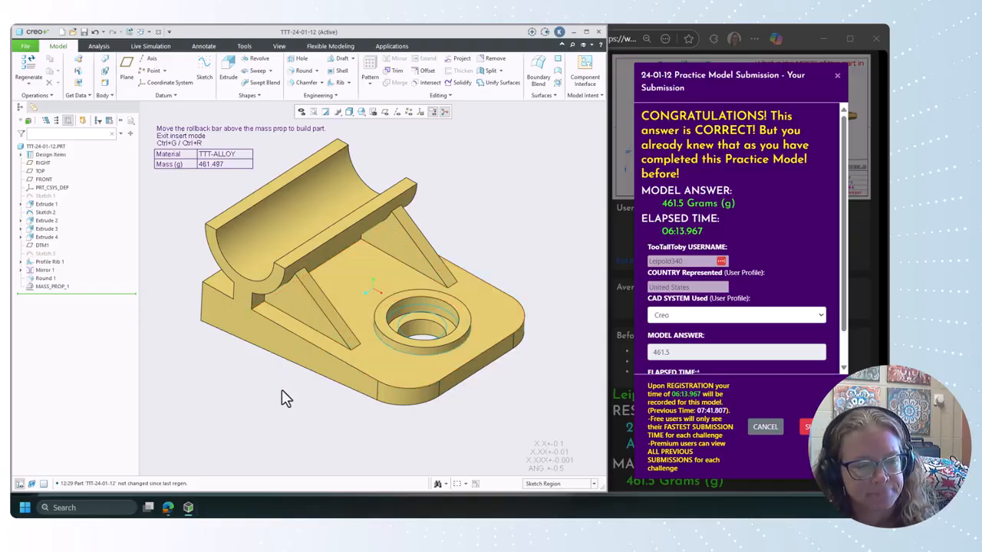
pyautogui.moveTo(282, 397)
pyautogui.mouseDown(button='middle')
pyautogui.moveTo(309, 368)
pyautogui.moveTo(317, 373)
pyautogui.moveTo(276, 384)
pyautogui.mouseUp(button='middle')
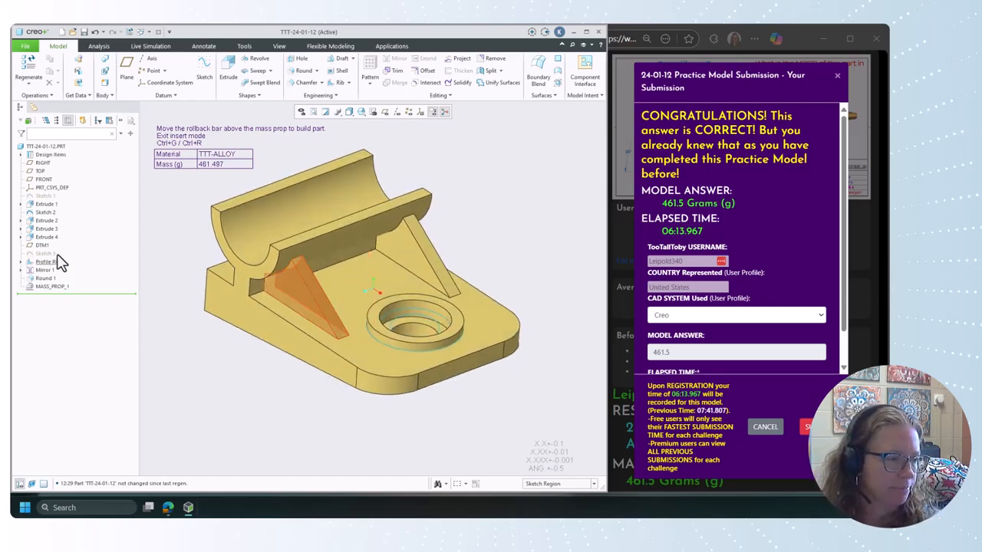
pyautogui.click(65, 214)
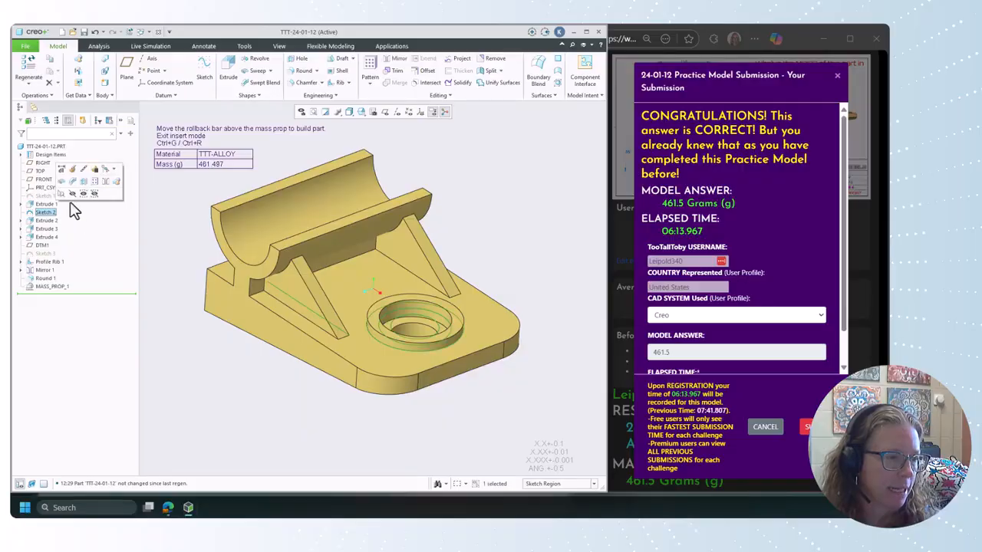
pyautogui.click(73, 196)
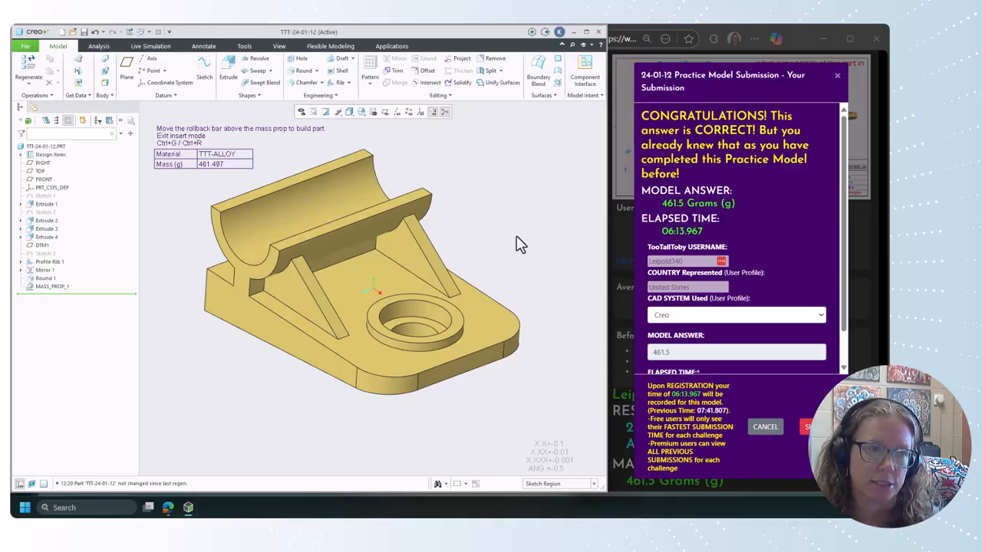
pyautogui.click(279, 48)
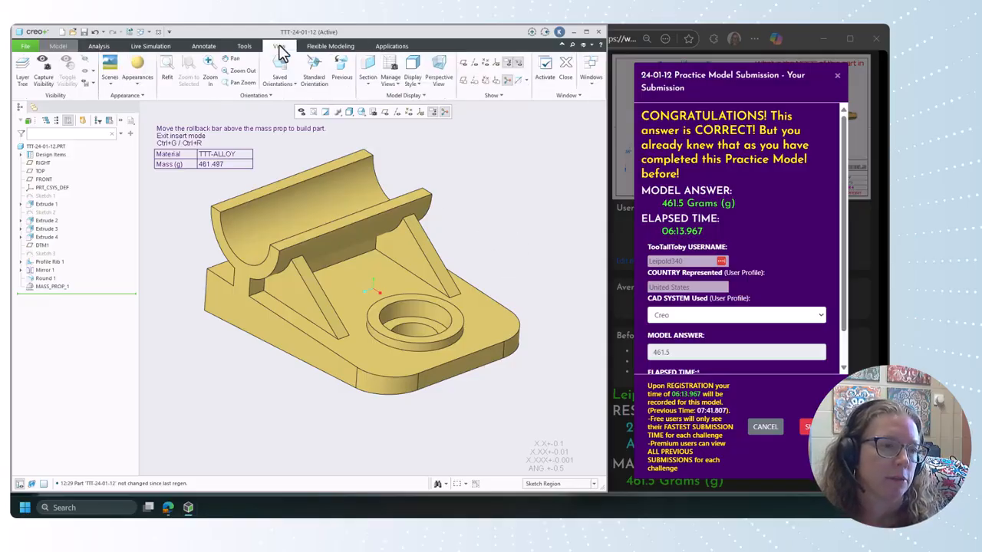
pyautogui.click(86, 84)
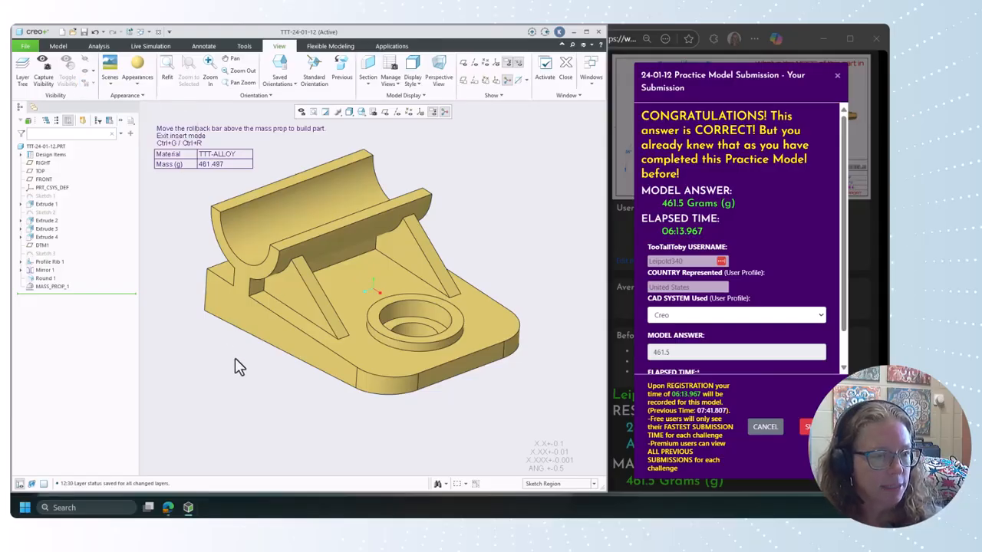